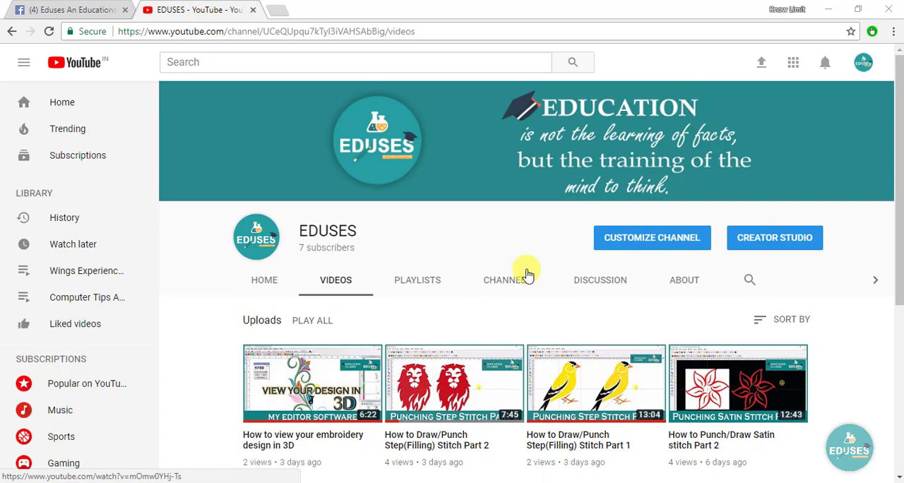
# - Look over the EDUSES channel's uploaded videos and read the zigzag stitch digitization notes in filling.txt in Notepad
pyautogui.scroll(-4, 528, 274)
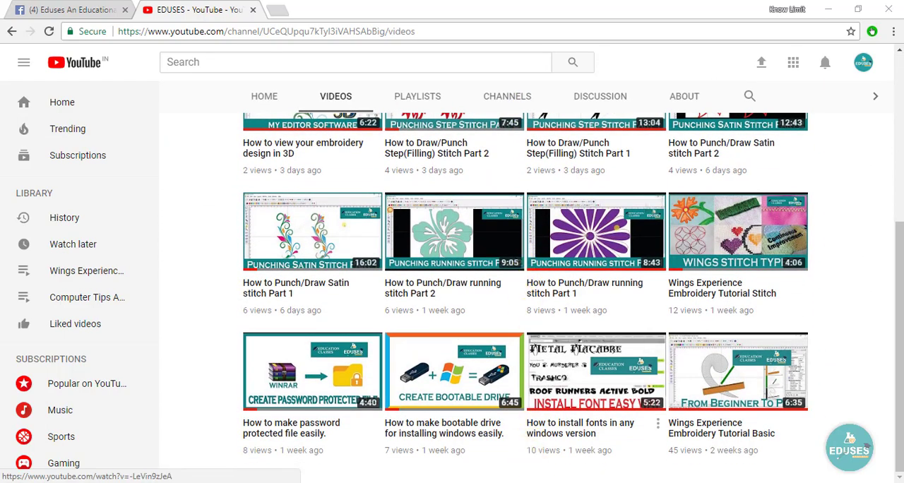
pyautogui.click(540, 482)
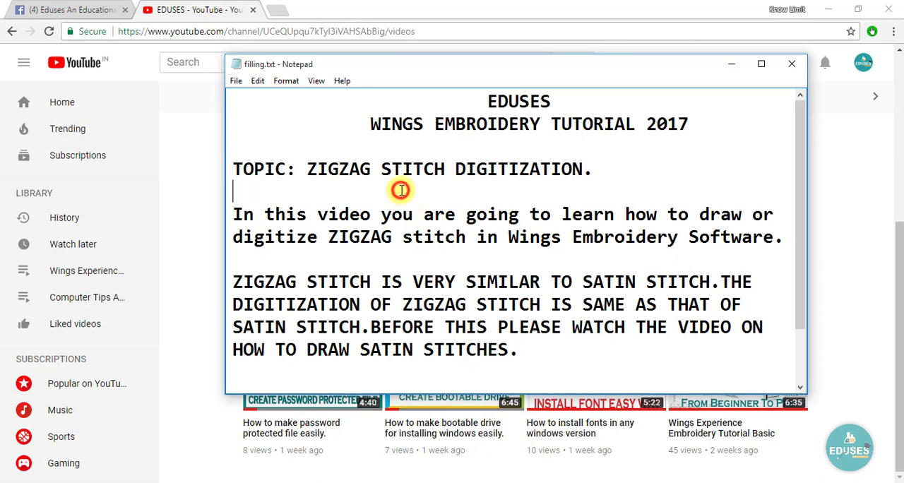
pyautogui.doubleClick(488, 101)
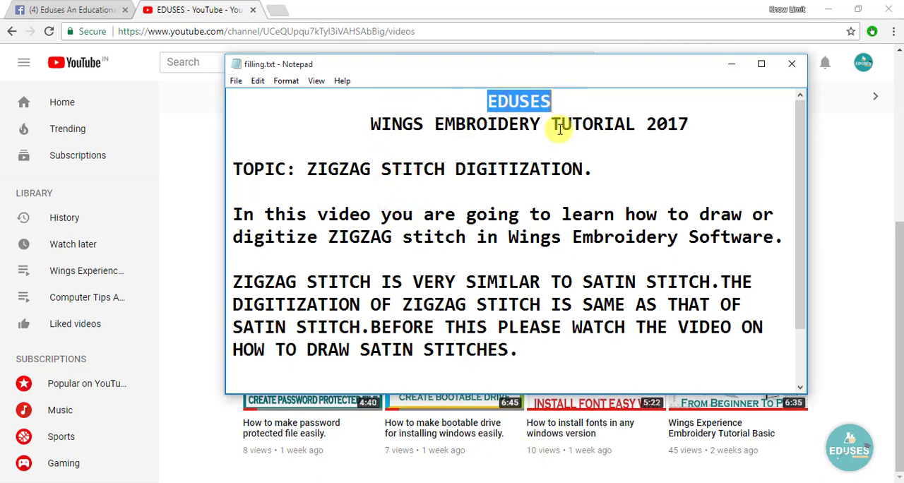
pyautogui.click(534, 149)
pyautogui.moveTo(370, 123); pyautogui.dragTo(696, 123)
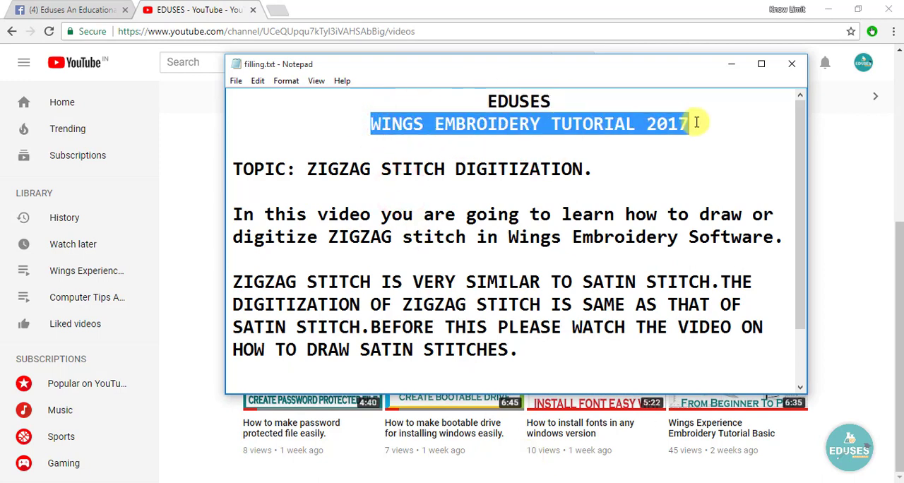
pyautogui.click(654, 179)
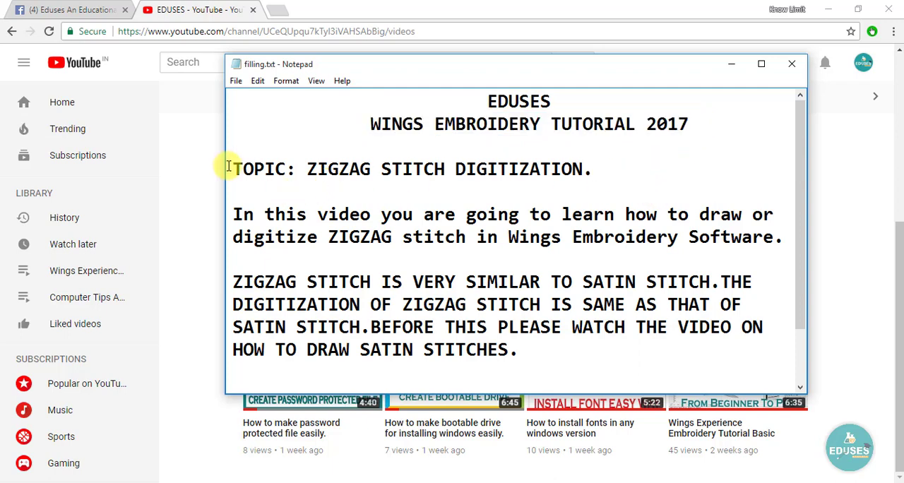
pyautogui.moveTo(231, 168); pyautogui.dragTo(587, 170)
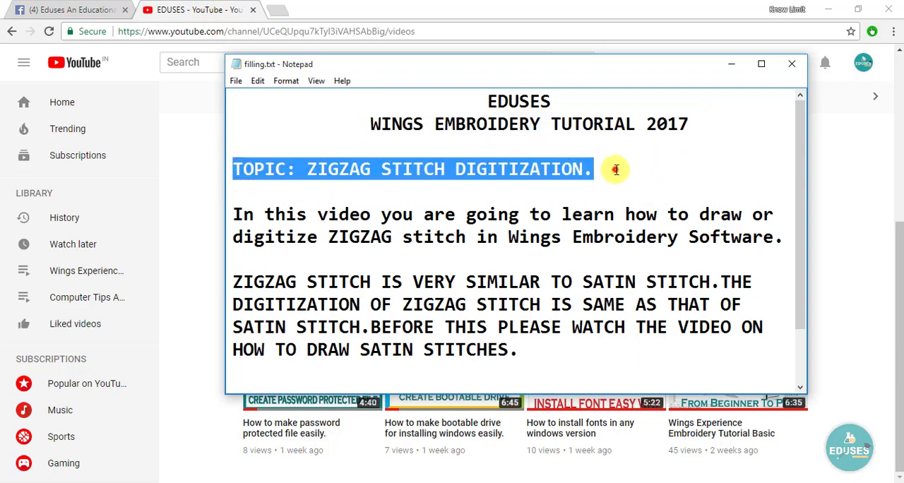
pyautogui.click(615, 169)
pyautogui.scroll(-1, 471, 197)
pyautogui.moveTo(234, 147); pyautogui.dragTo(745, 147)
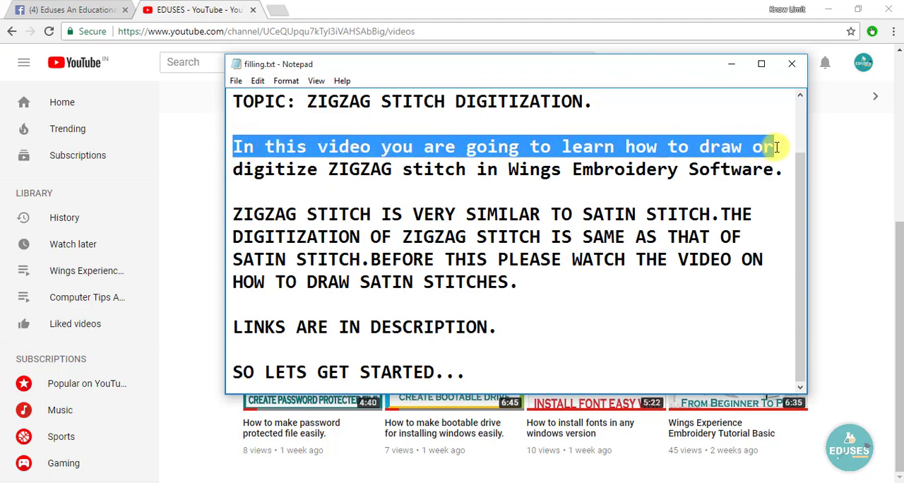
pyautogui.moveTo(238, 171); pyautogui.dragTo(783, 173)
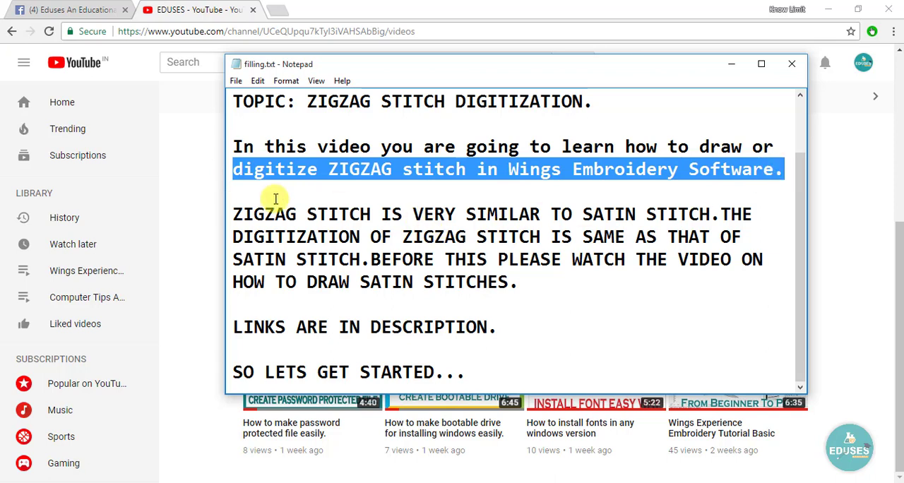
pyautogui.moveTo(235, 214); pyautogui.dragTo(706, 214)
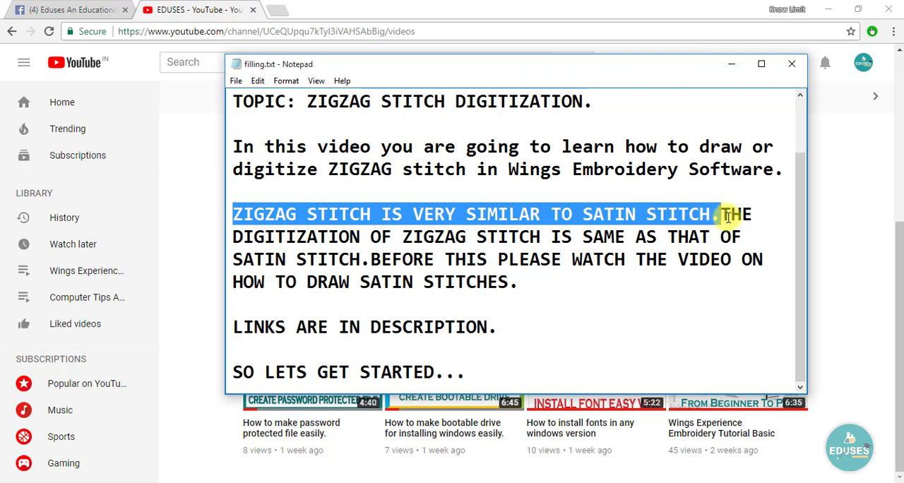
pyautogui.moveTo(231, 237); pyautogui.dragTo(755, 234)
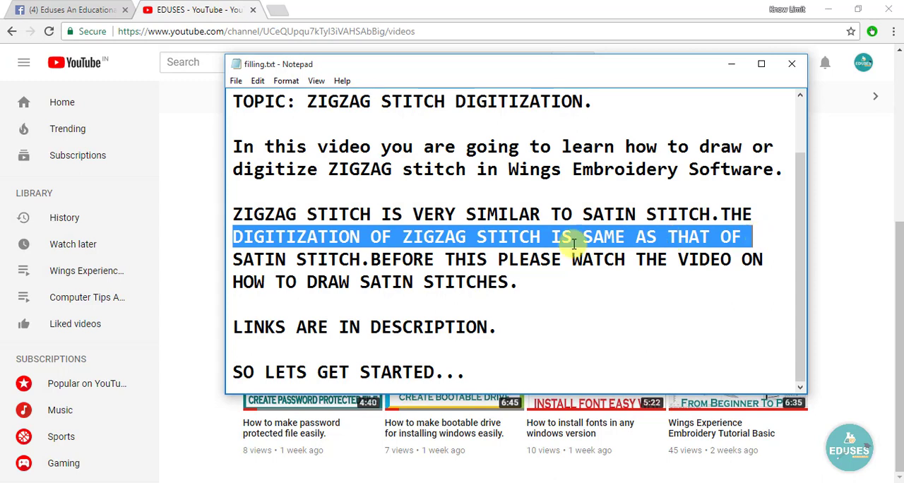
pyautogui.moveTo(233, 259); pyautogui.dragTo(775, 258)
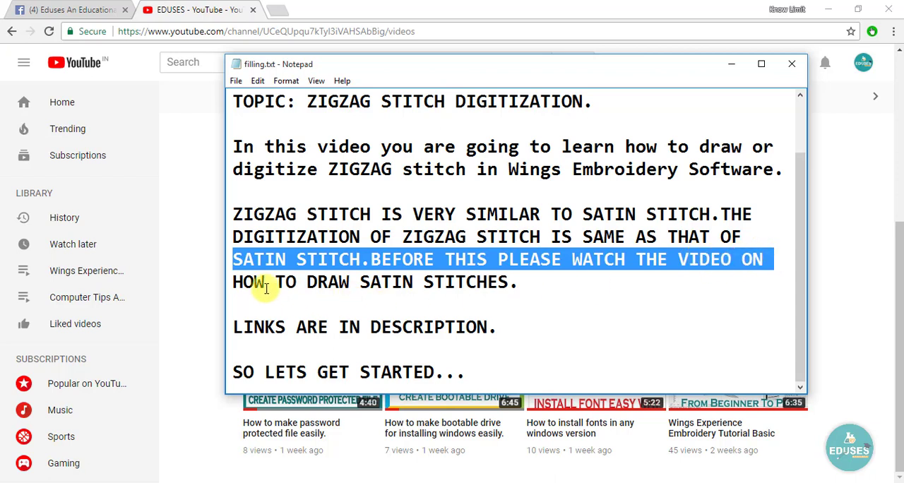
pyautogui.moveTo(237, 282); pyautogui.dragTo(542, 289)
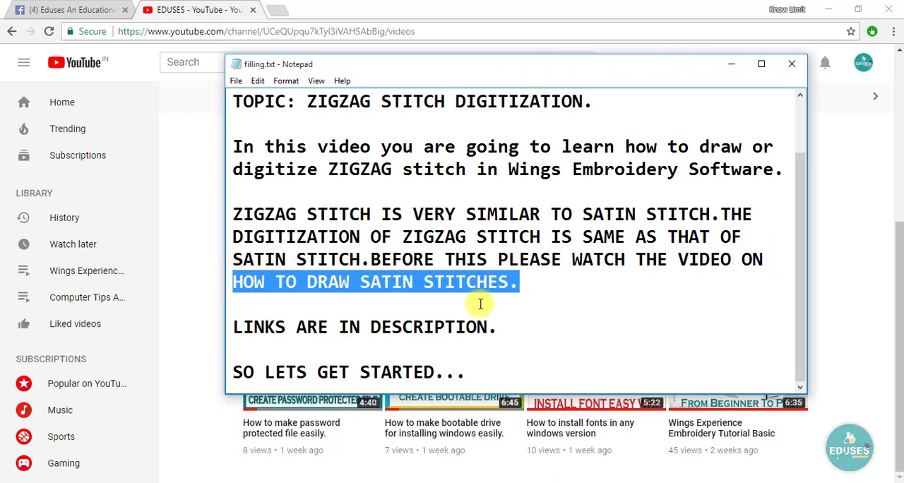
pyautogui.click(233, 314)
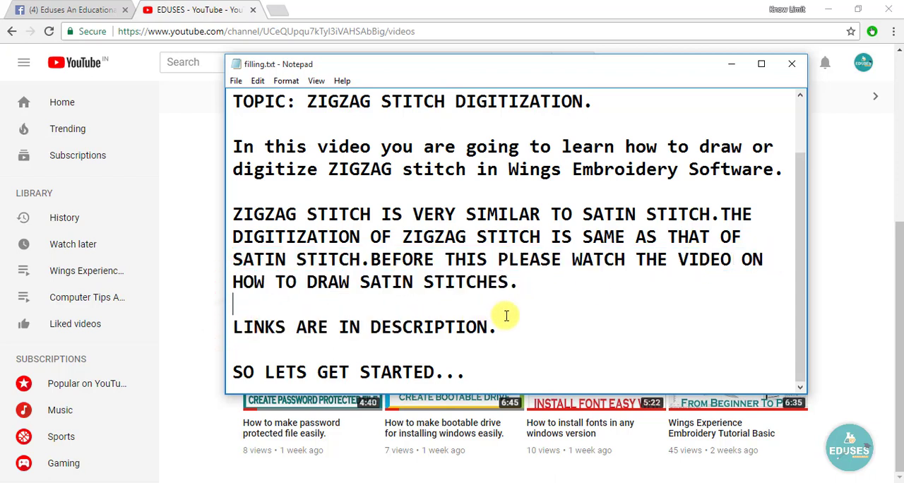
pyautogui.moveTo(506, 316); pyautogui.dragTo(501, 330)
pyautogui.moveTo(230, 374); pyautogui.dragTo(496, 372)
pyautogui.click(496, 365)
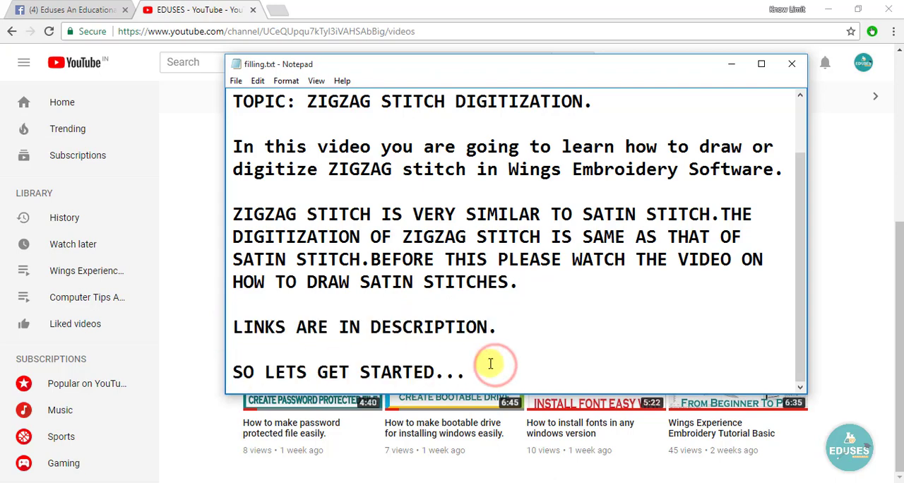
# - Minimize the notes and the browser and switch to Wings' xp Pro, dismissing its splash screen
pyautogui.click(727, 64)
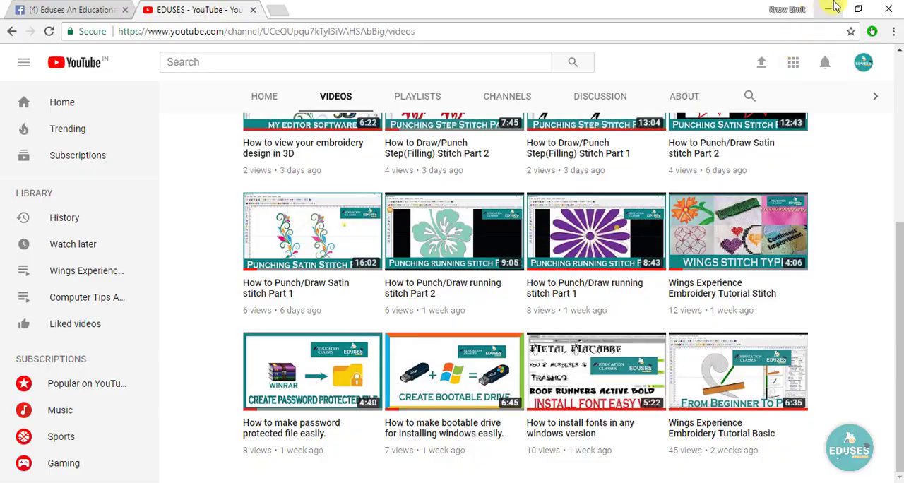
pyautogui.click(832, 9)
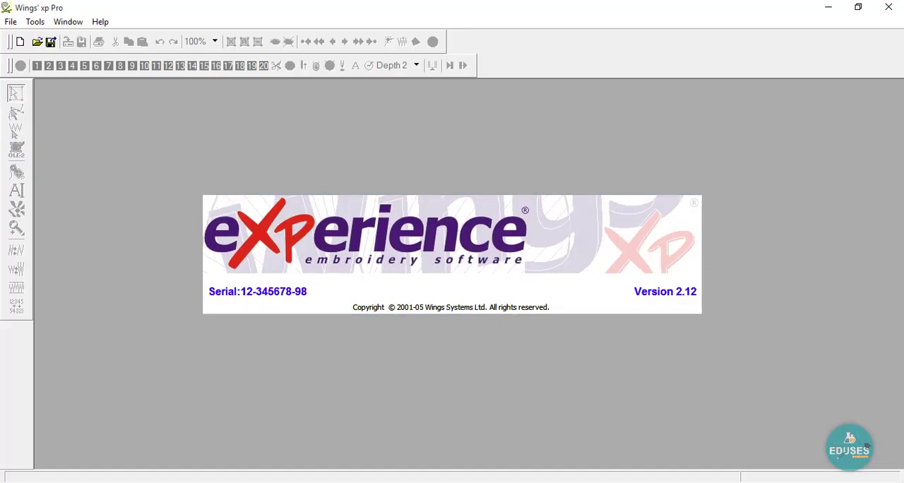
pyautogui.click(509, 395)
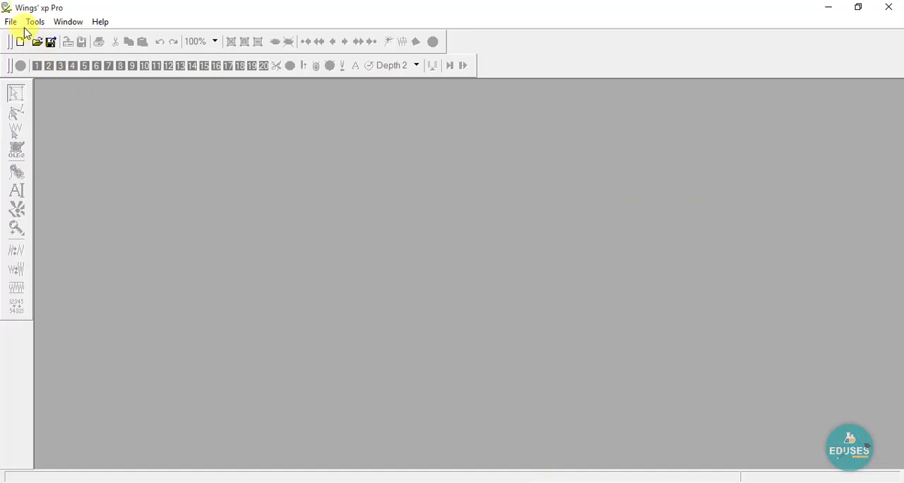
pyautogui.click(9, 22)
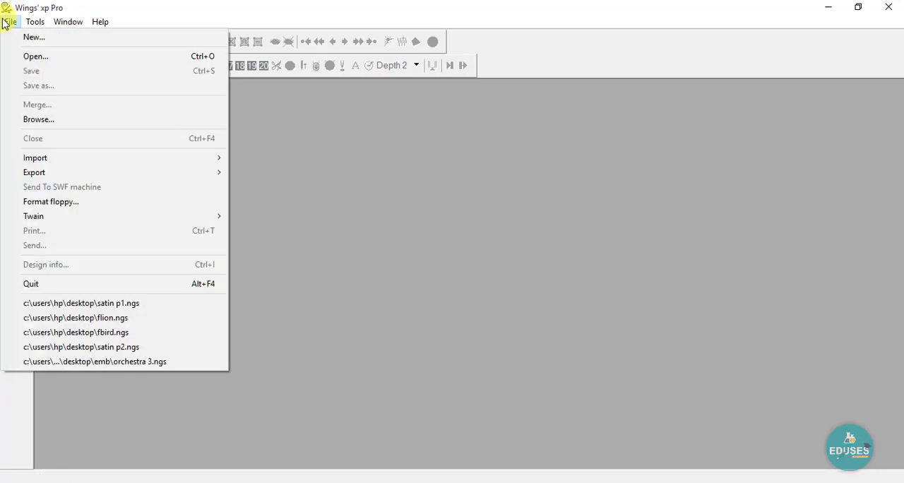
pyautogui.click(42, 57)
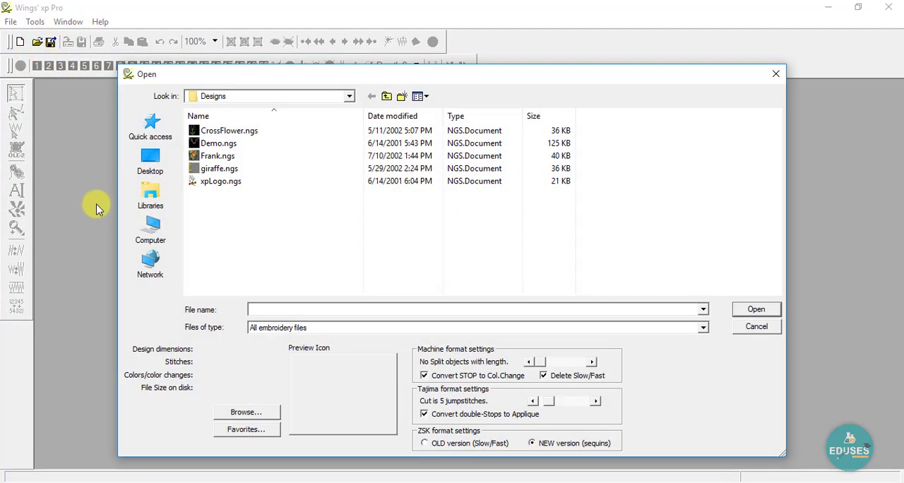
pyautogui.click(754, 329)
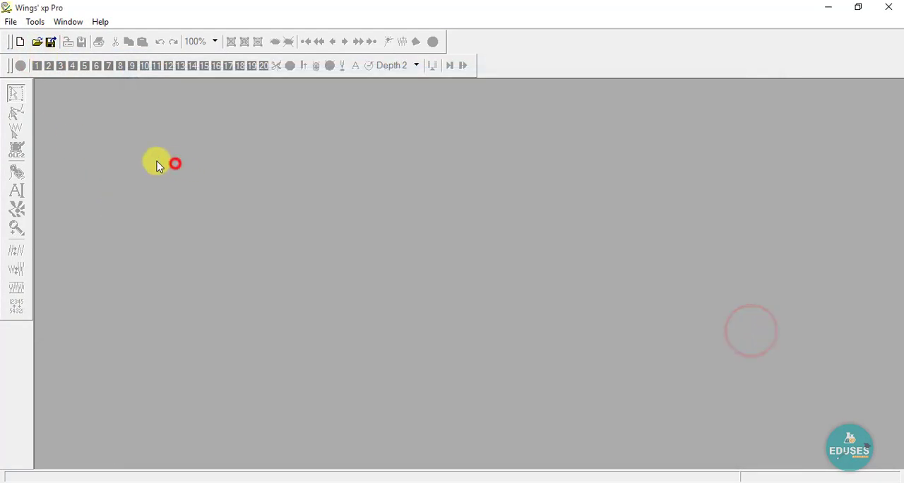
# - Create a new 10 by 10 cm design without a template or backdrop
pyautogui.click(17, 44)
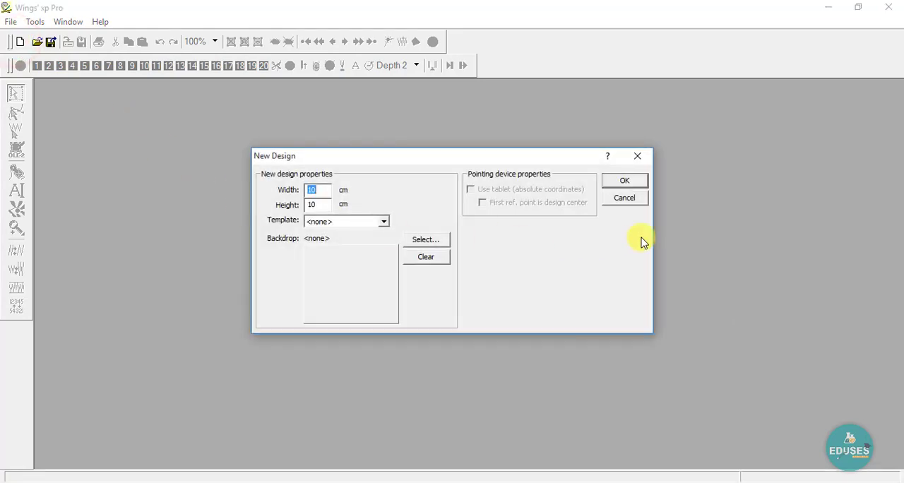
pyautogui.click(615, 183)
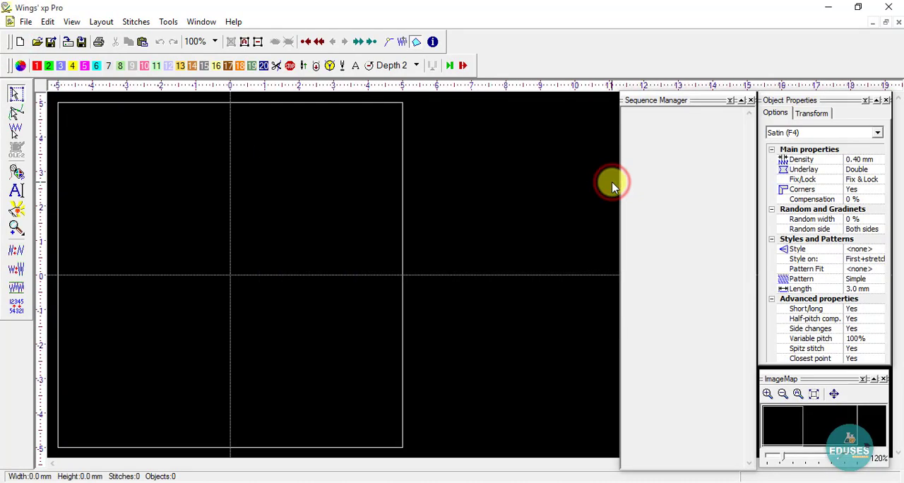
pyautogui.click(209, 201)
# - Change the design's background color to White in Color management
pyautogui.click(20, 66)
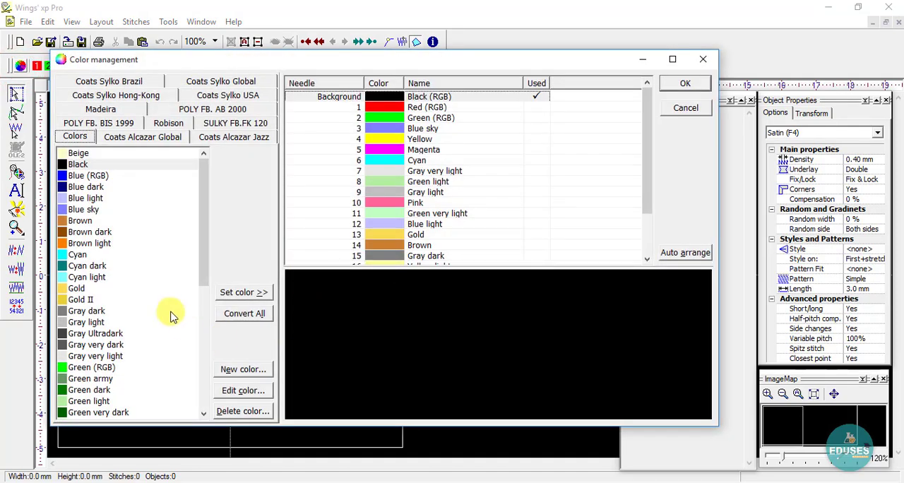
pyautogui.scroll(-8, 170, 311)
pyautogui.click(109, 379)
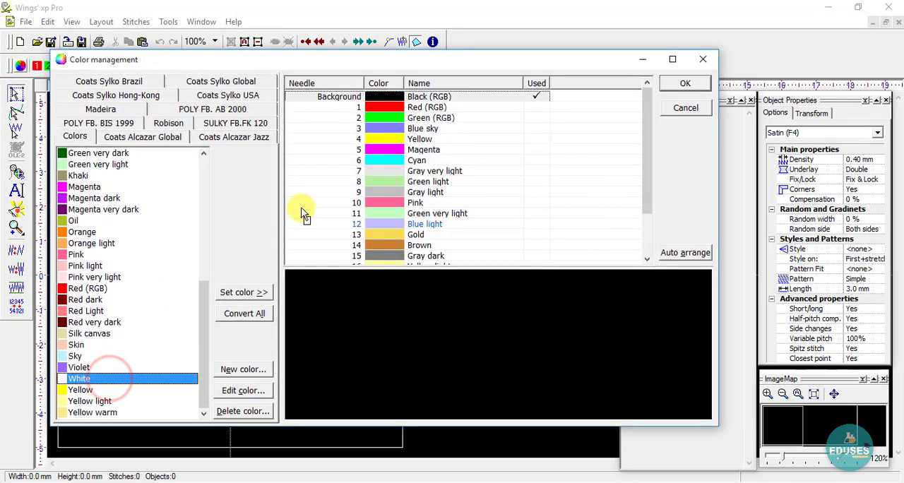
pyautogui.doubleClick(402, 97)
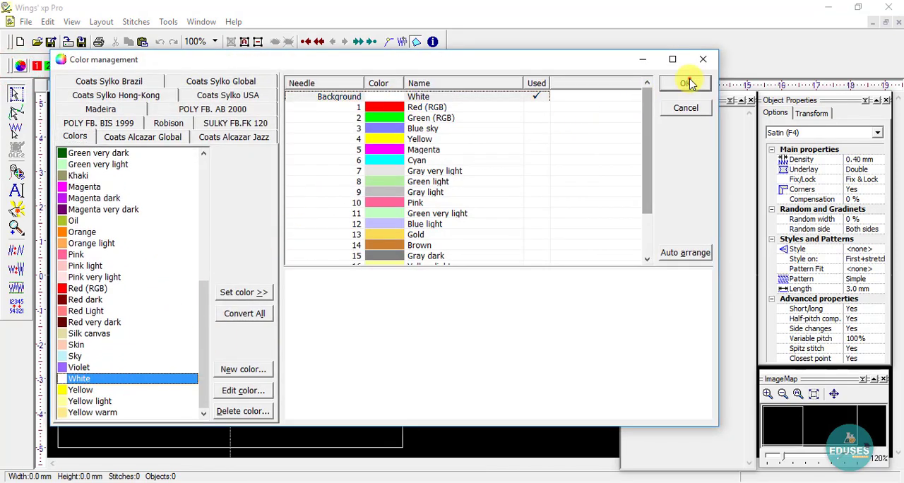
pyautogui.click(686, 83)
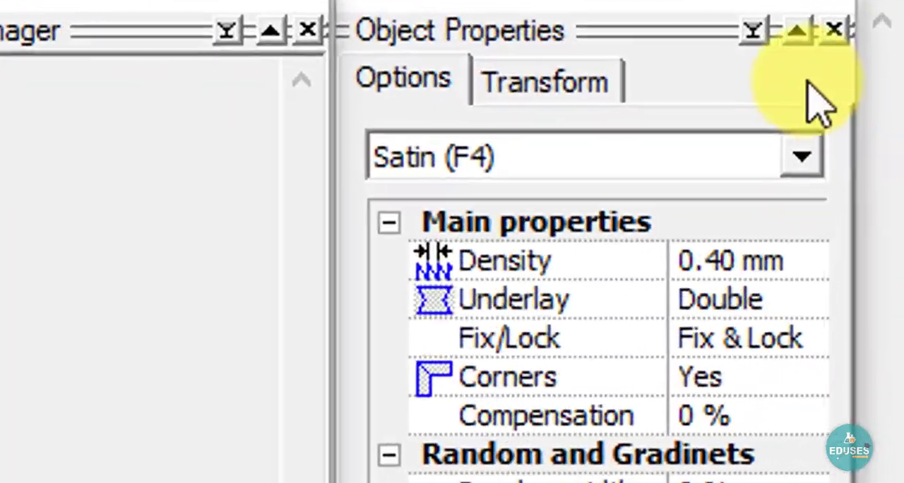
# - Digitize a curved Zig-zag stitch band about 54 mm wide and 39 mm high, bending past the origin, using six pairs of edge points
pyautogui.click(877, 133)
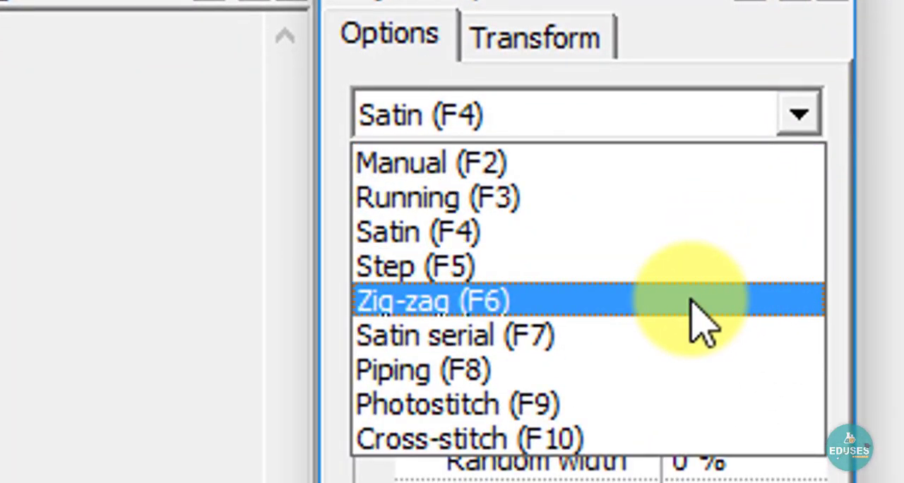
pyautogui.click(692, 301)
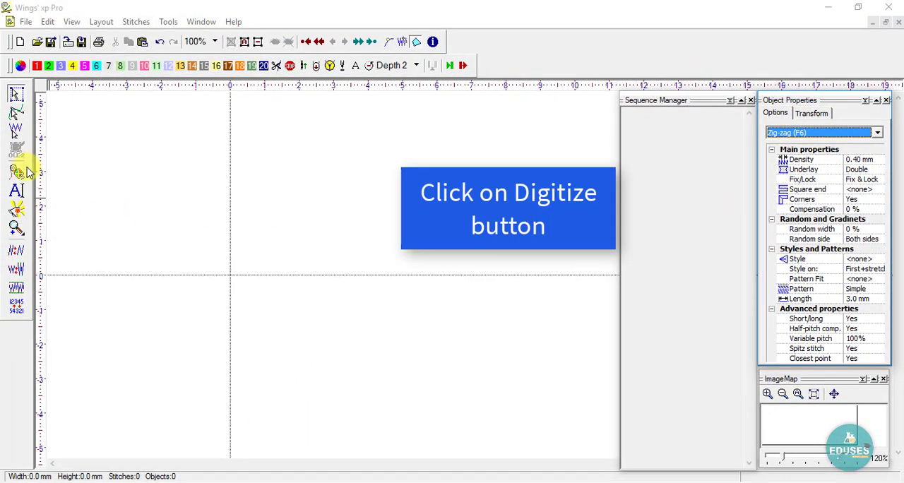
pyautogui.click(17, 172)
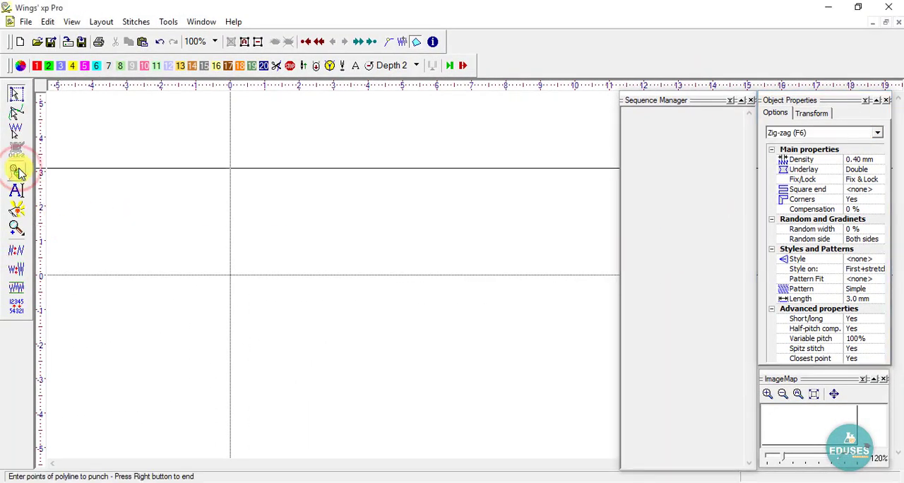
pyautogui.click(168, 195)
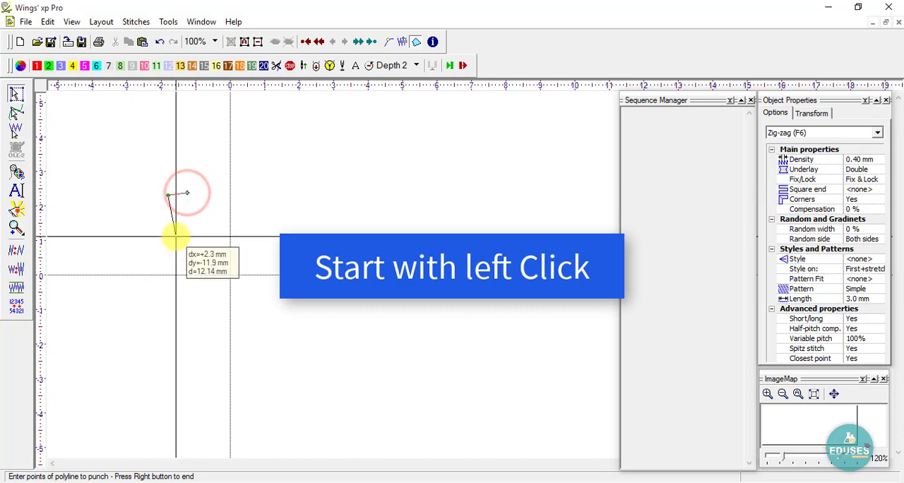
pyautogui.click(176, 235)
pyautogui.click(193, 232)
pyautogui.click(192, 276)
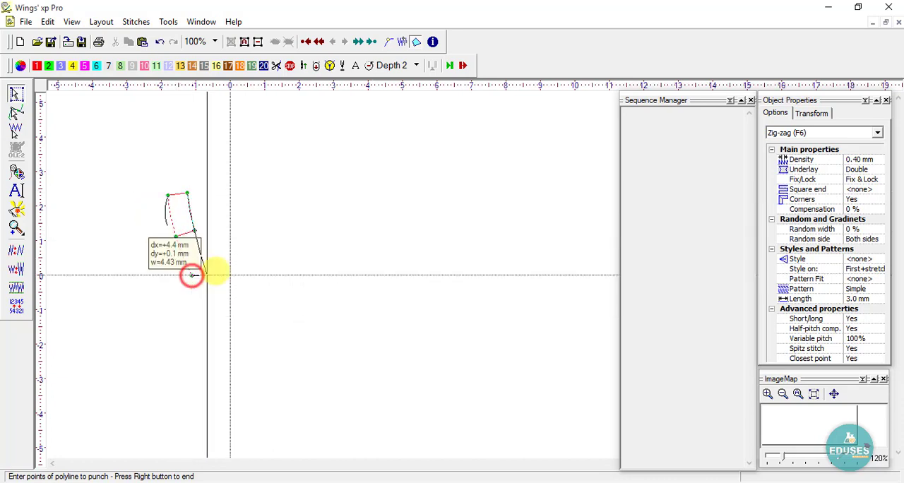
pyautogui.click(215, 271)
pyautogui.click(233, 296)
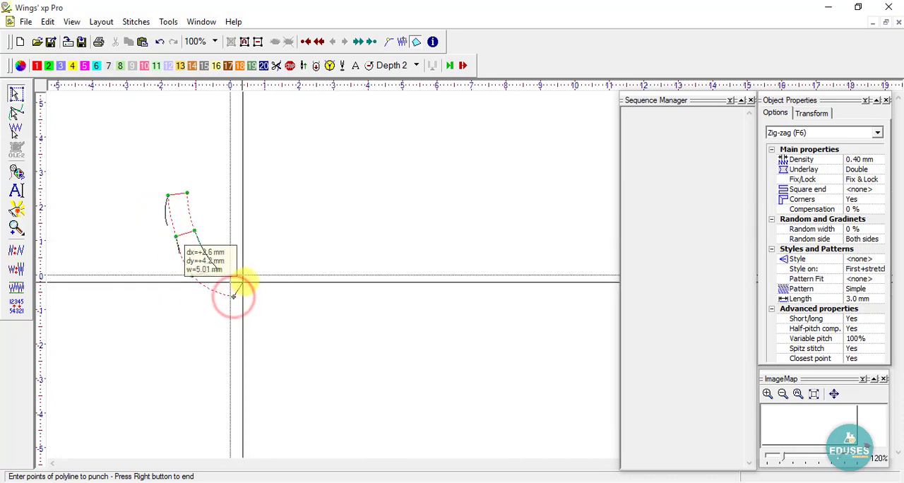
pyautogui.click(250, 279)
pyautogui.click(285, 310)
pyautogui.click(302, 290)
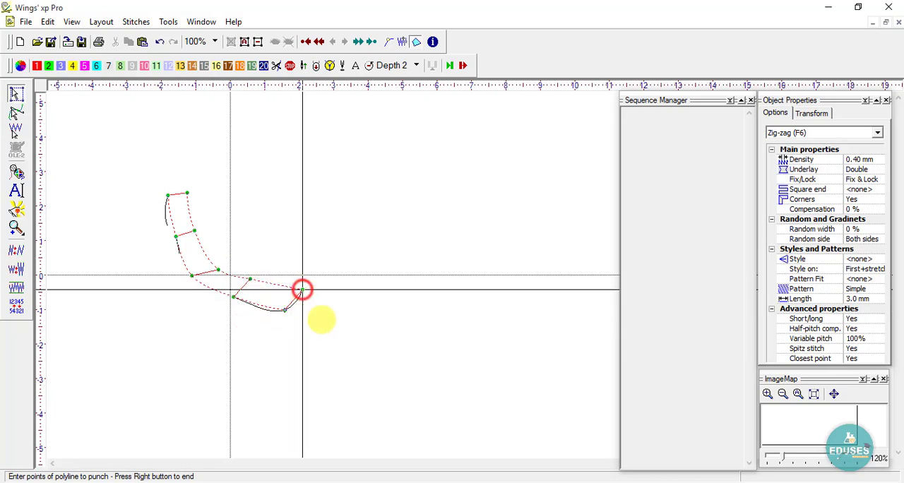
pyautogui.click(335, 327)
pyautogui.rightClick(353, 310)
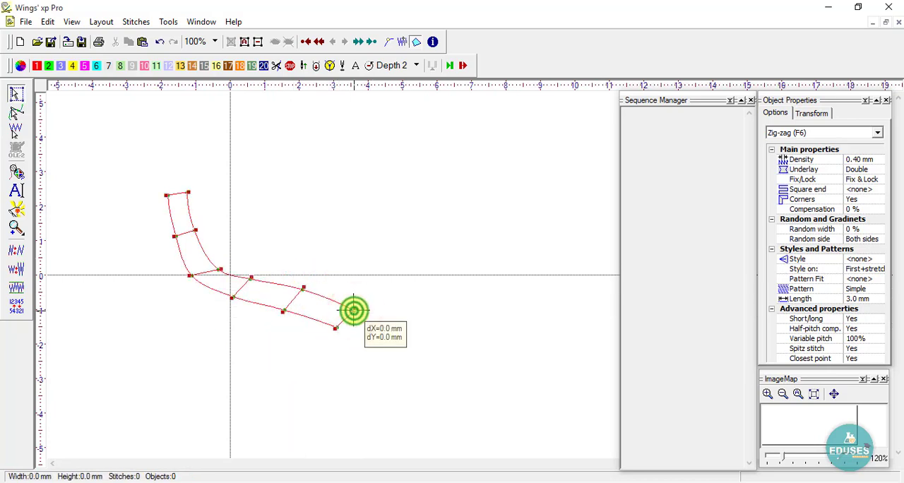
pyautogui.click(422, 281)
pyautogui.scroll(2, 259, 282)
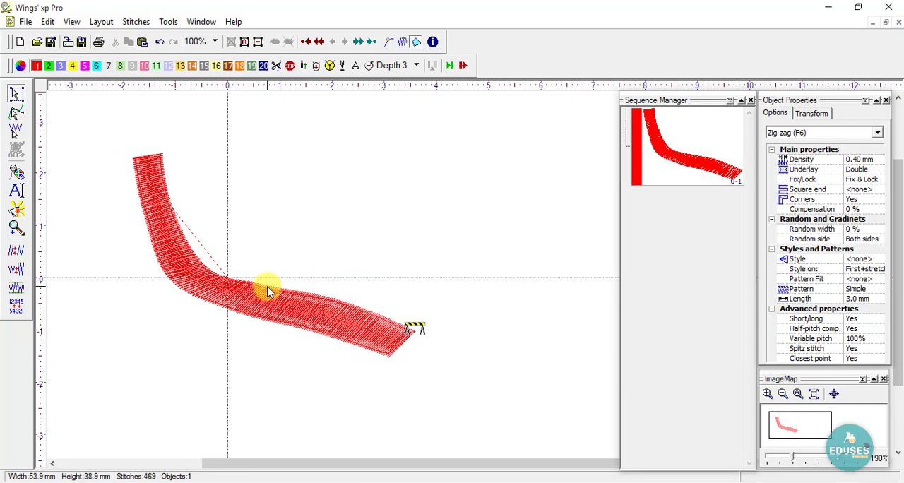
# - Preview the zig-zag band in the realistic stitch view and set the stitch type for new objects to Satin
pyautogui.press('F9')
pyautogui.click(269, 355)
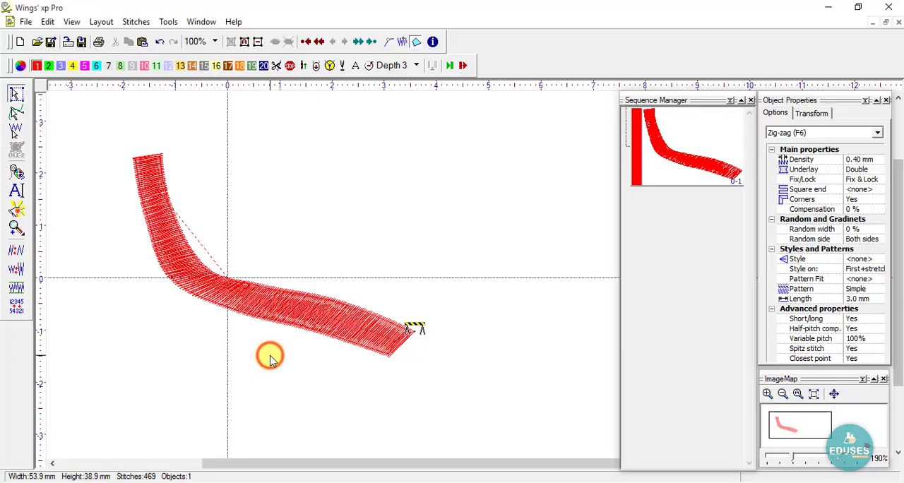
pyautogui.click(878, 137)
pyautogui.click(858, 162)
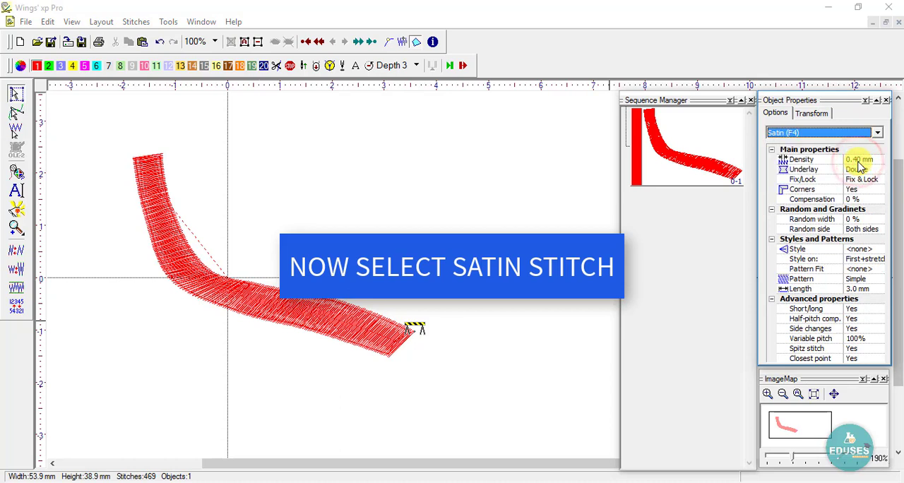
# - Digitize a curved Satin band about 52 mm wide and 31 mm high above the zig-zag band using six edge-point pairs, and preview both realistically
pyautogui.click(16, 172)
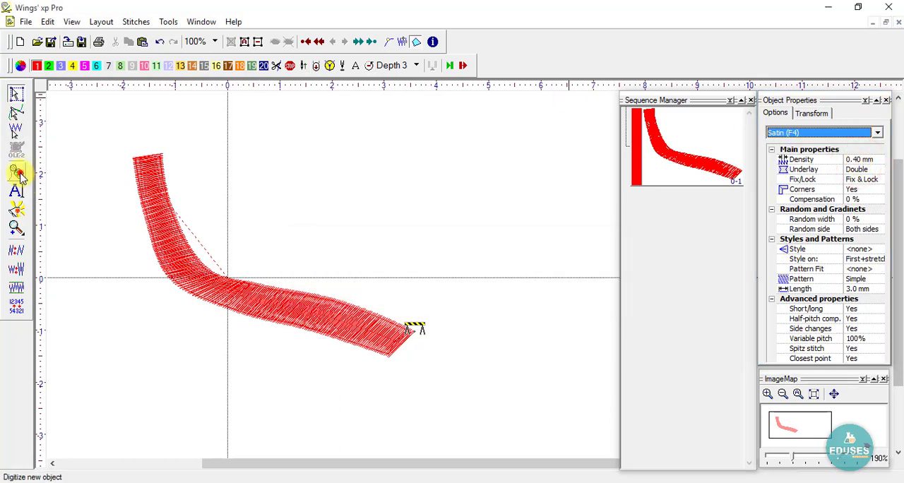
pyautogui.click(286, 138)
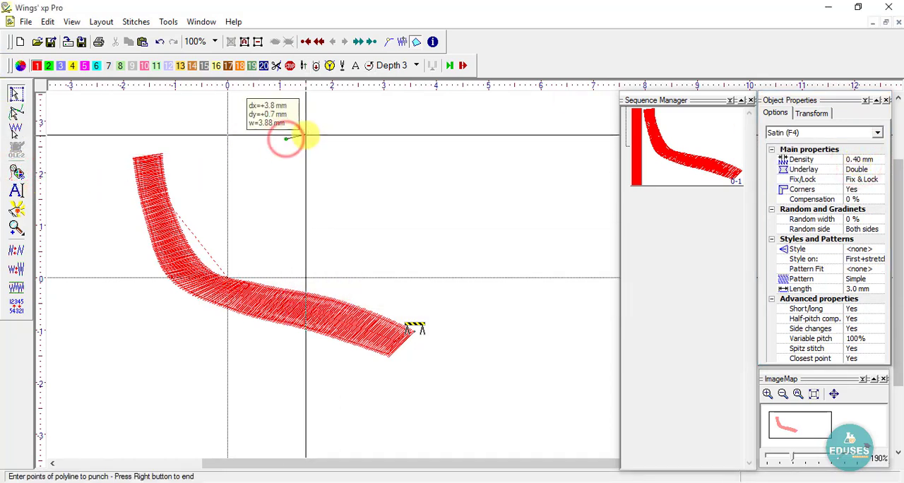
pyautogui.click(315, 182)
pyautogui.click(343, 168)
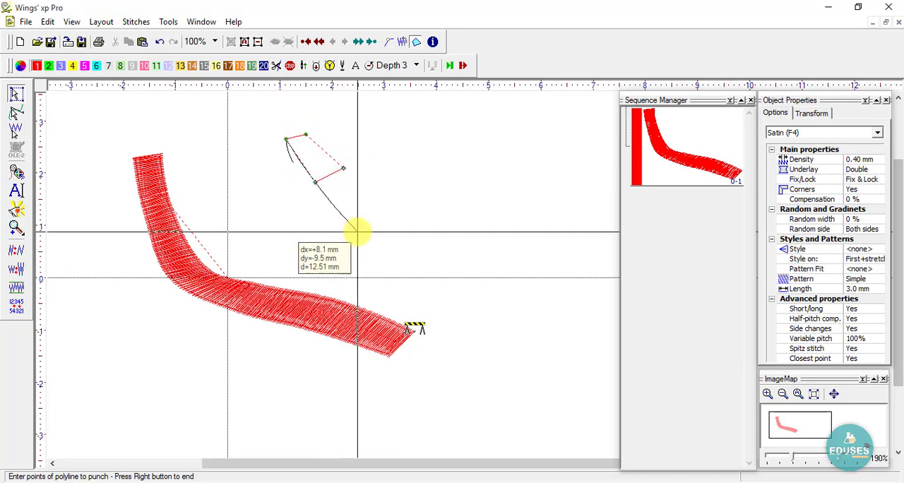
pyautogui.click(359, 226)
pyautogui.click(390, 206)
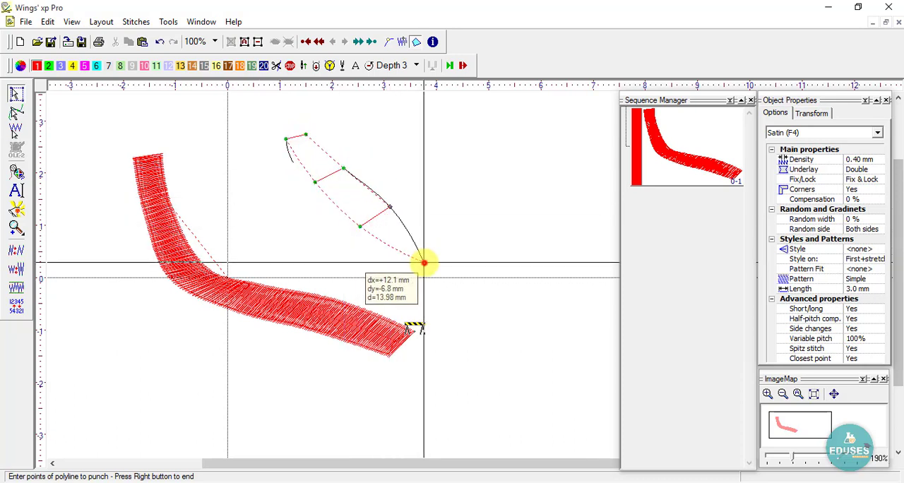
pyautogui.click(424, 261)
pyautogui.click(453, 238)
pyautogui.click(480, 282)
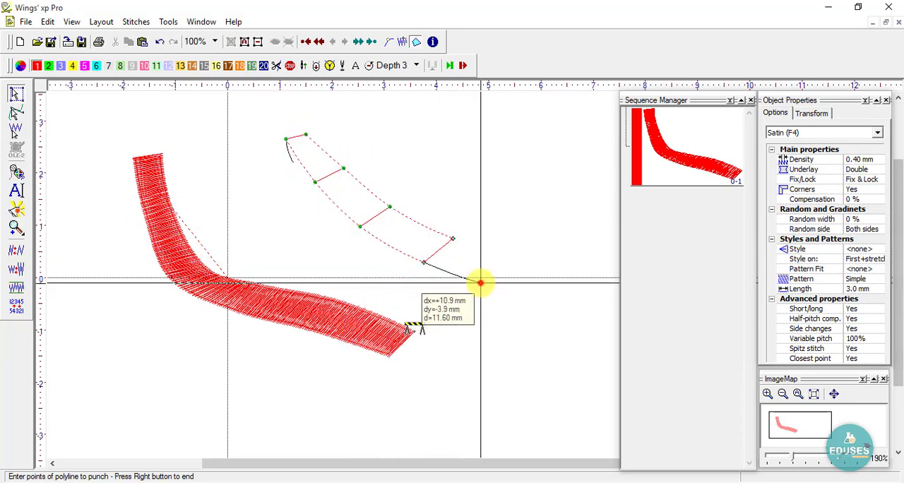
pyautogui.click(519, 255)
pyautogui.click(534, 298)
pyautogui.rightClick(558, 275)
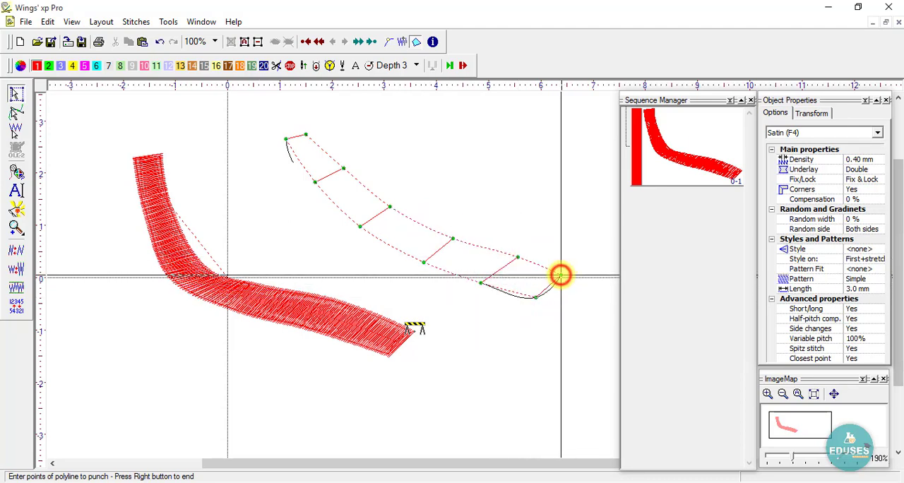
pyautogui.click(512, 312)
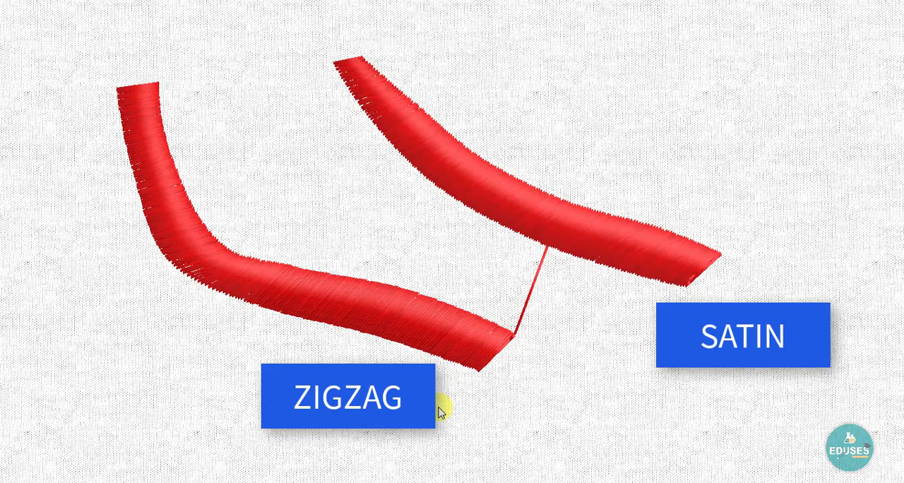
pyautogui.click(434, 407)
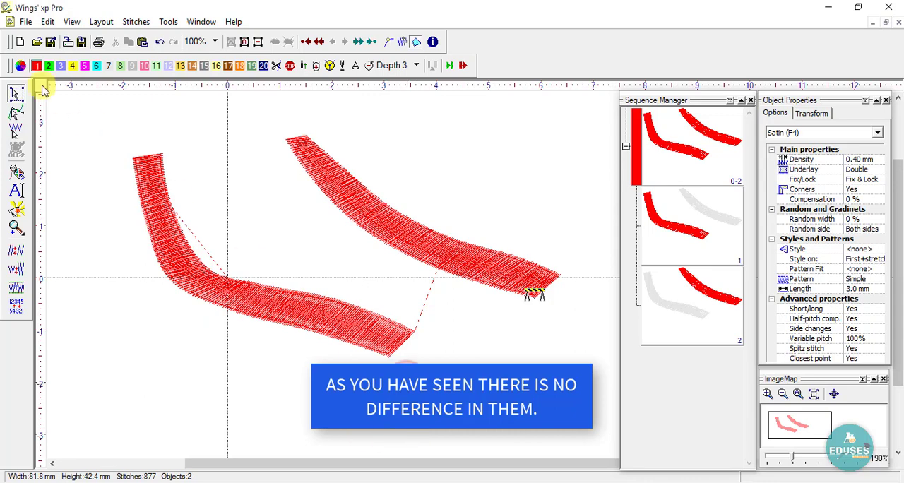
# - Open the design Satin p1.ngs from the Desktop
pyautogui.click(26, 22)
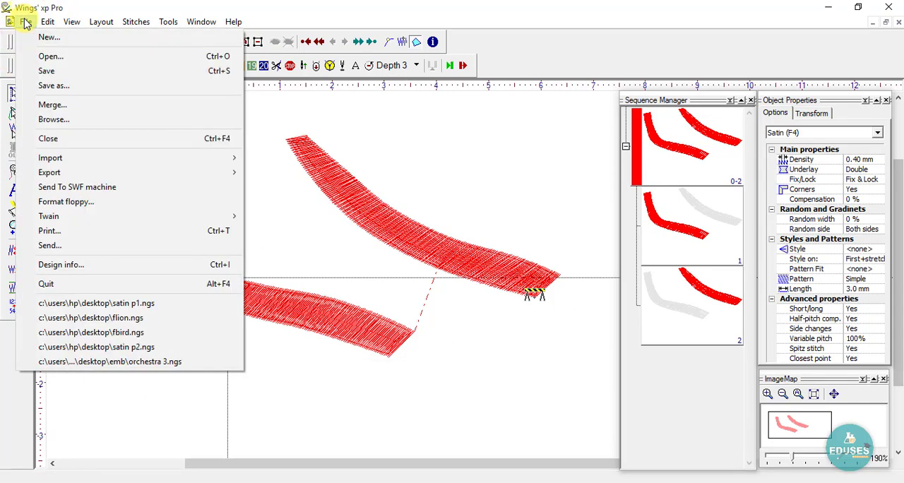
pyautogui.click(49, 57)
pyautogui.click(154, 221)
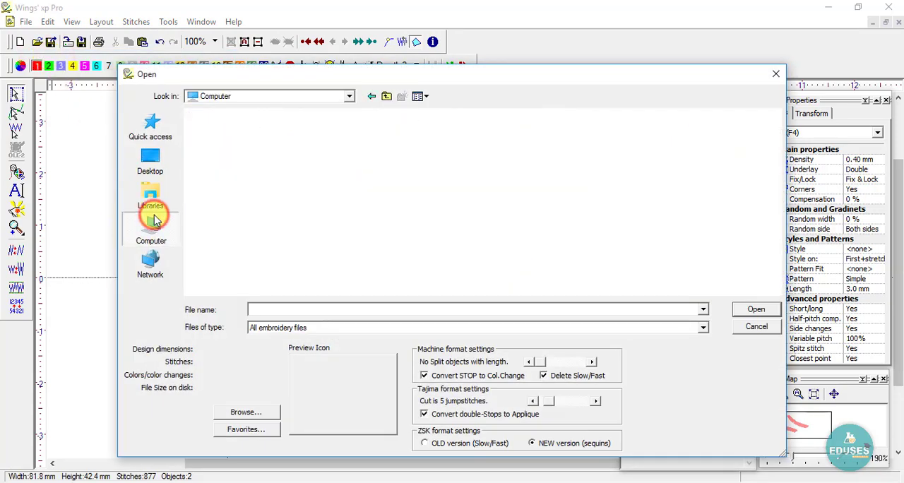
pyautogui.click(150, 158)
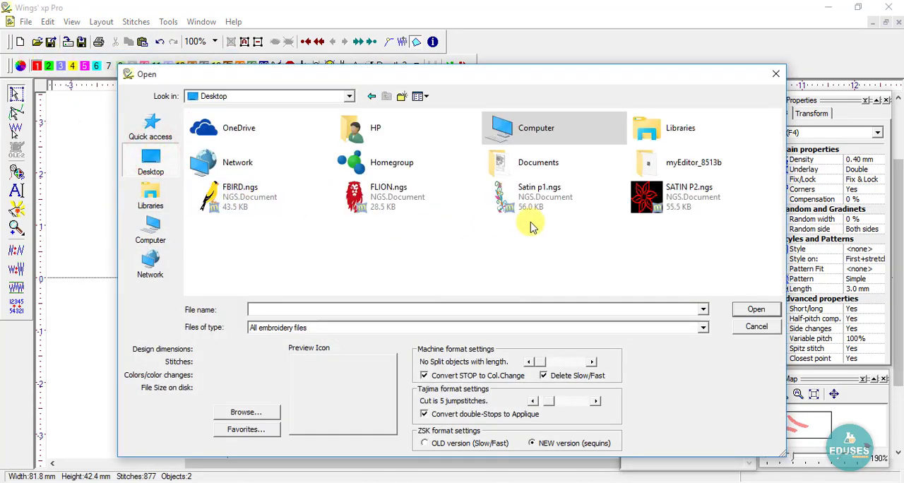
pyautogui.doubleClick(544, 197)
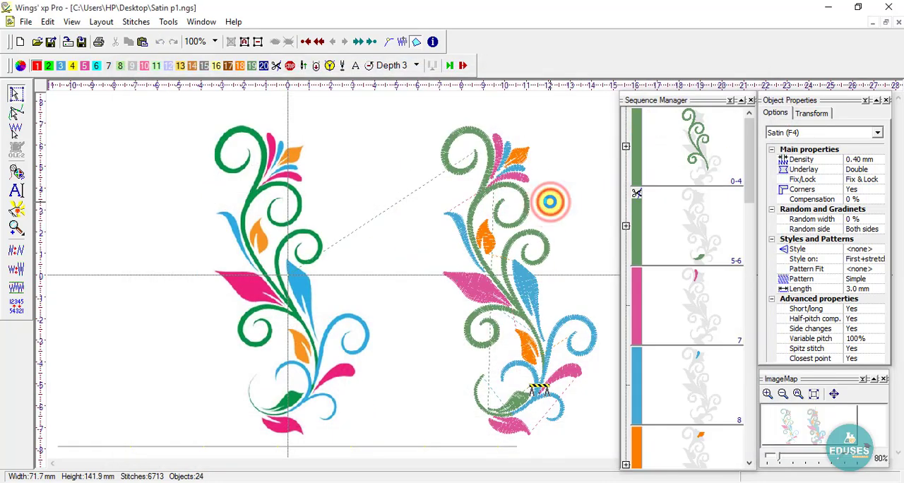
# - Hide the side panels and place a copy of the whole embroidered floral design about 90 mm to its right
pyautogui.scroll(-2, 347, 202)
pyautogui.scroll(1, 401, 213)
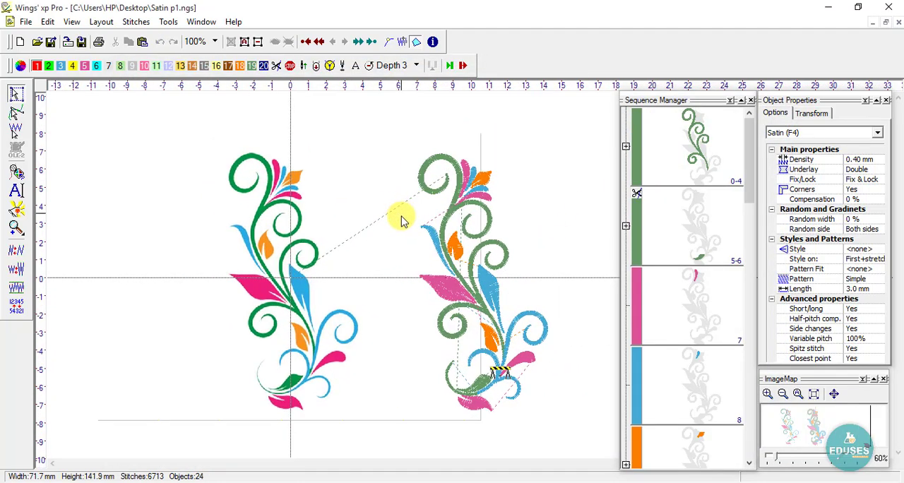
pyautogui.click(400, 220)
pyautogui.press('Tab')
pyautogui.moveTo(602, 117); pyautogui.dragTo(369, 434)
pyautogui.moveTo(491, 287); pyautogui.dragTo(653, 286)
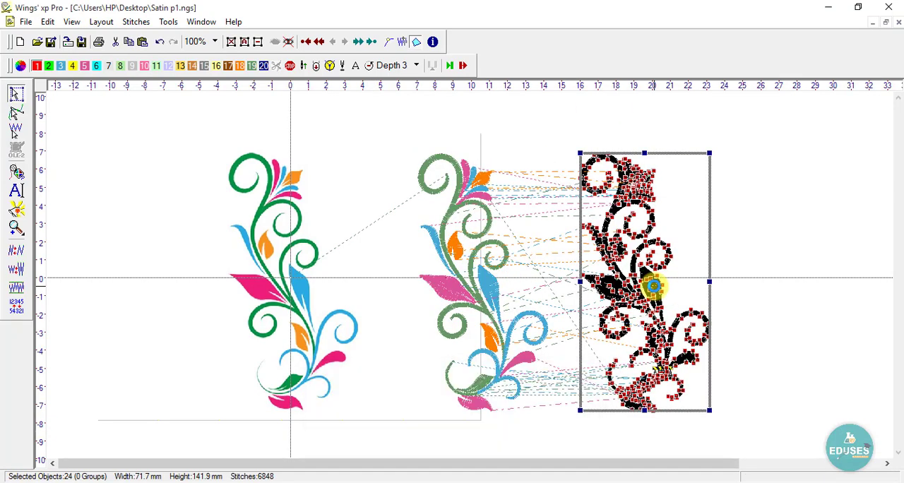
pyautogui.press('End')
pyautogui.click(793, 216)
# - Examine the original and copied floral designs up close and in the realistic stitch view
pyautogui.scroll(-2, 541, 257)
pyautogui.scroll(1, 543, 261)
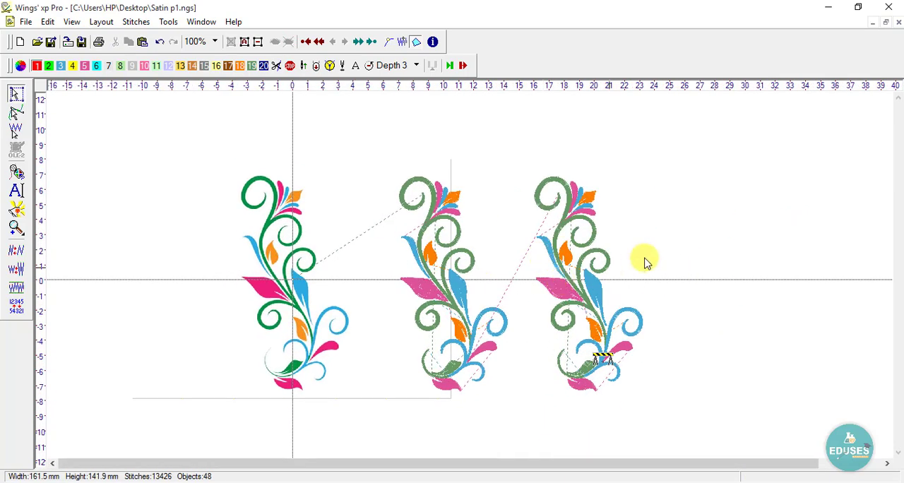
pyautogui.moveTo(665, 167); pyautogui.dragTo(474, 346)
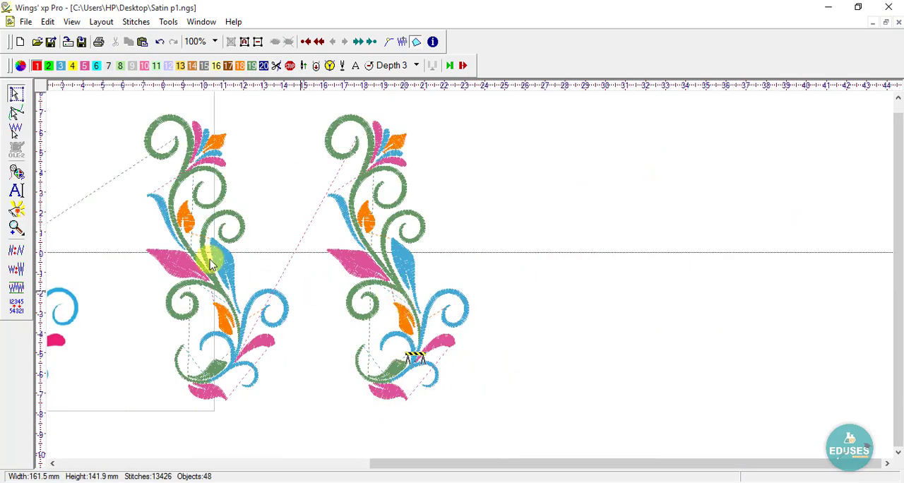
pyautogui.scroll(1, 200, 220)
pyautogui.press('F9')
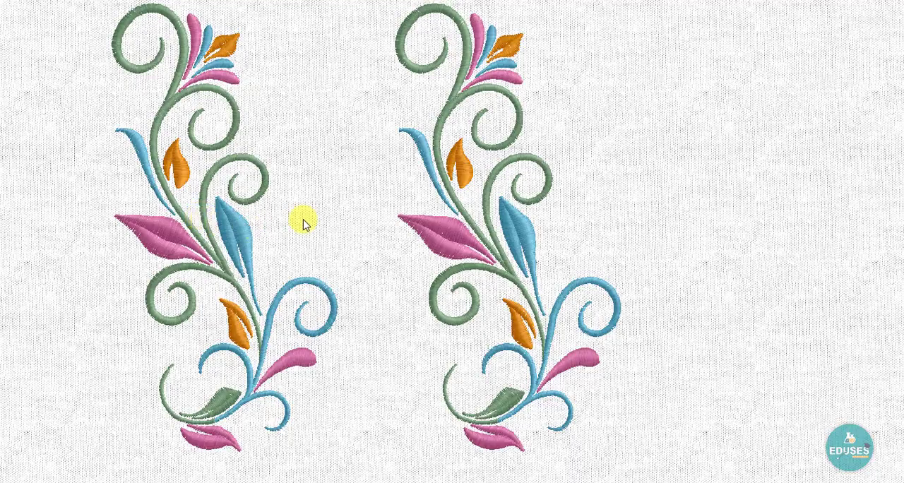
pyautogui.click(325, 213)
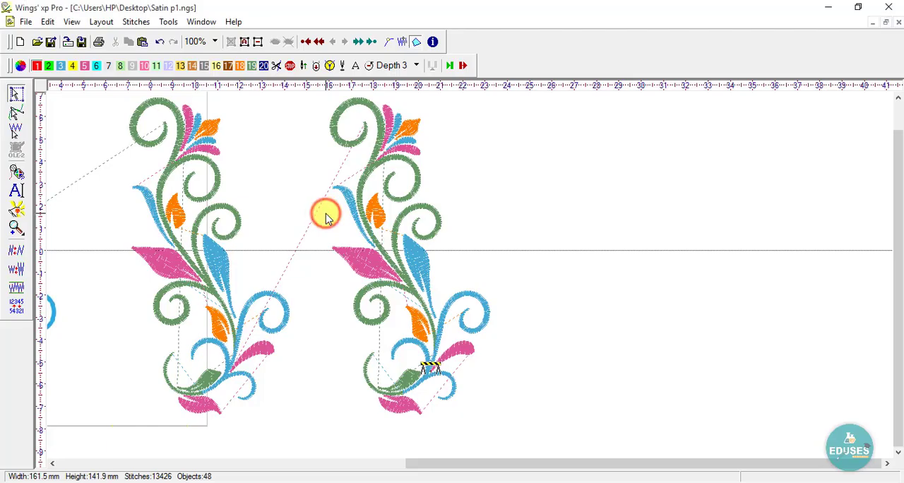
pyautogui.scroll(1, 171, 107)
pyautogui.scroll(-1, 269, 200)
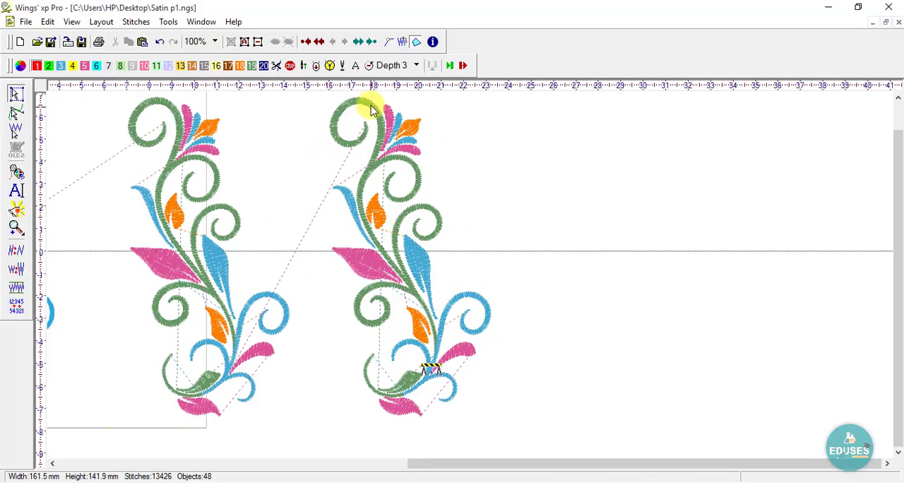
# - Convert the topmost green curl of the copied floral design from satin to ZigZag
pyautogui.moveTo(388, 101); pyautogui.dragTo(335, 157)
pyautogui.scroll(-1, 328, 188)
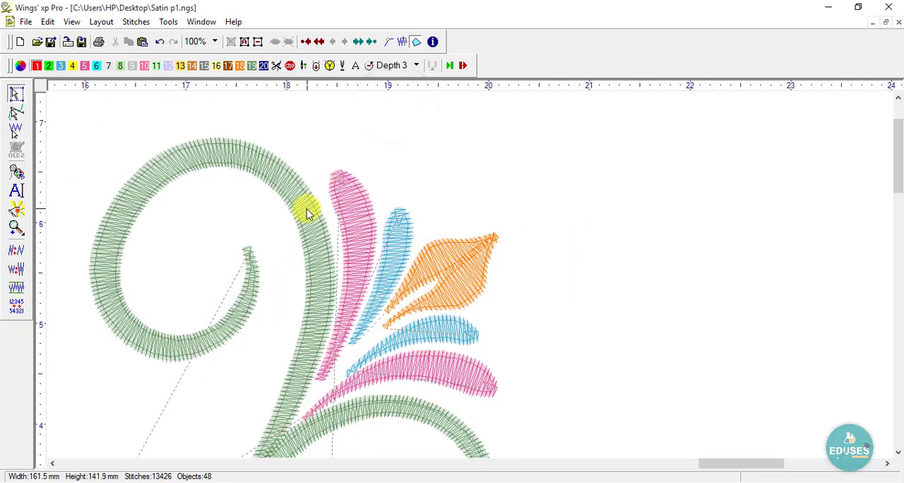
pyautogui.click(306, 210)
pyautogui.rightClick(306, 213)
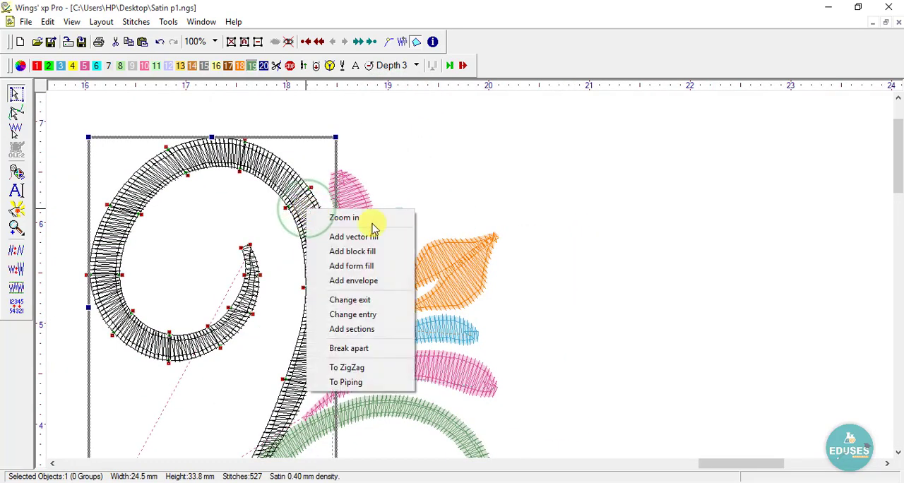
pyautogui.click(361, 368)
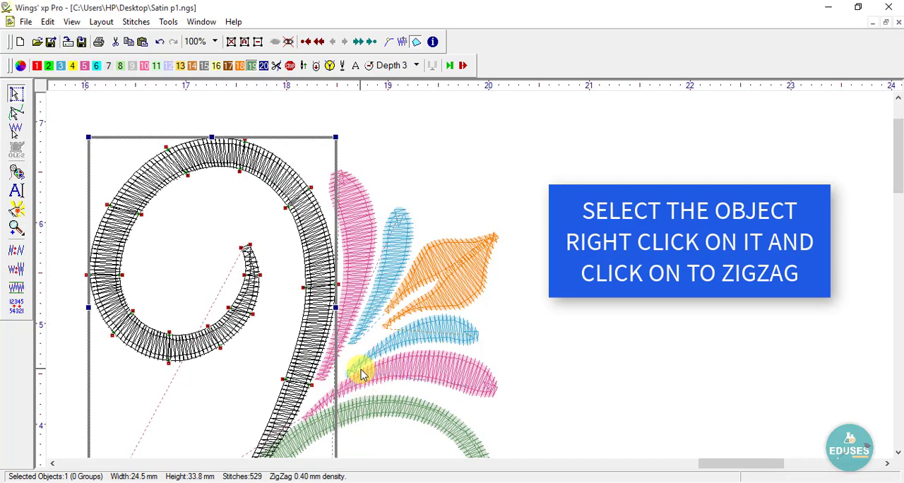
pyautogui.click(420, 141)
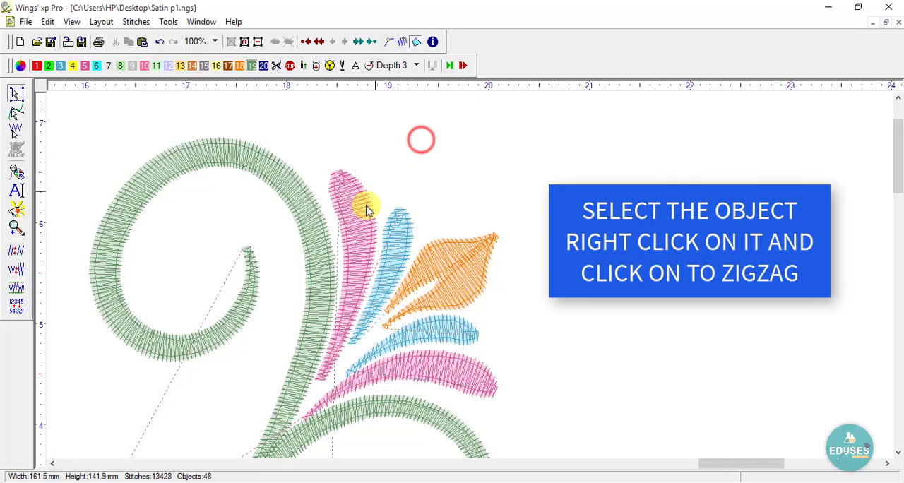
# - Convert the upright pink petal and the upright blue petal beside the copy's top curl to ZigZag
pyautogui.click(359, 204)
pyautogui.rightClick(361, 215)
pyautogui.click(407, 377)
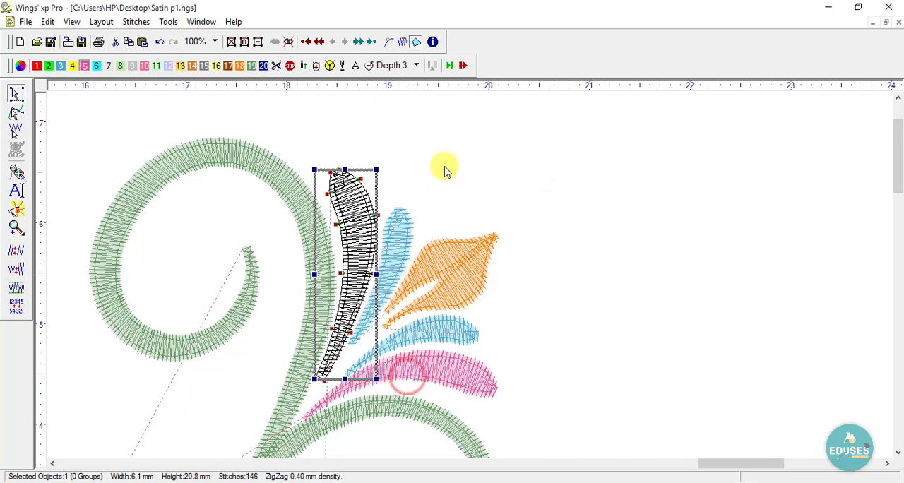
pyautogui.click(444, 166)
pyautogui.click(401, 239)
pyautogui.rightClick(401, 239)
pyautogui.click(429, 393)
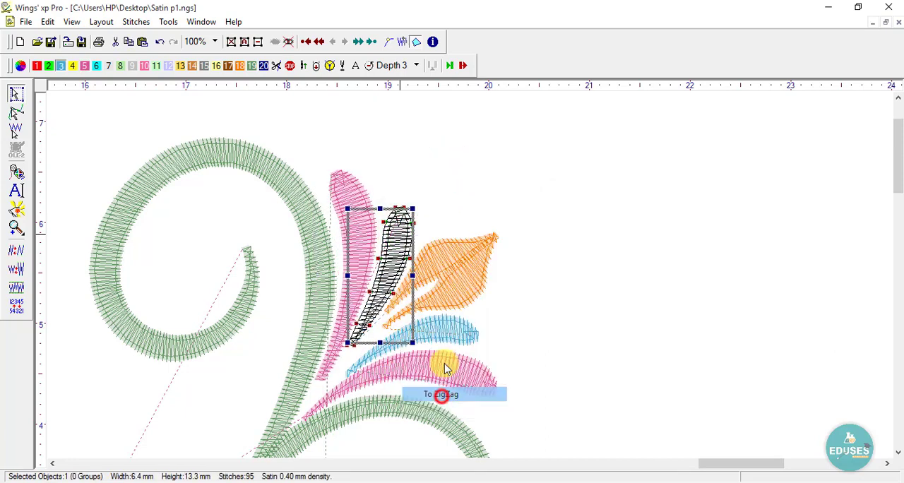
# - Convert both halves of the orange leaf in the copy's top petal cluster to ZigZag
pyautogui.click(443, 246)
pyautogui.rightClick(444, 246)
pyautogui.click(492, 409)
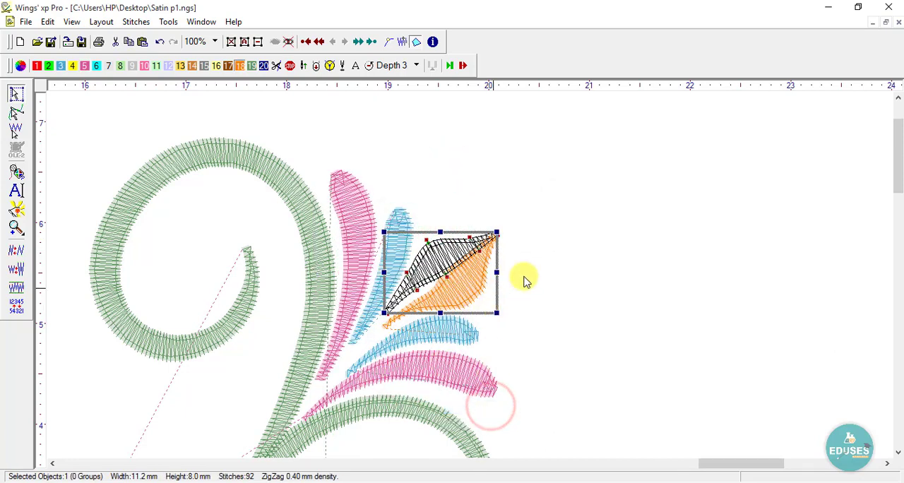
pyautogui.click(567, 258)
pyautogui.click(470, 280)
pyautogui.rightClick(471, 280)
pyautogui.click(521, 435)
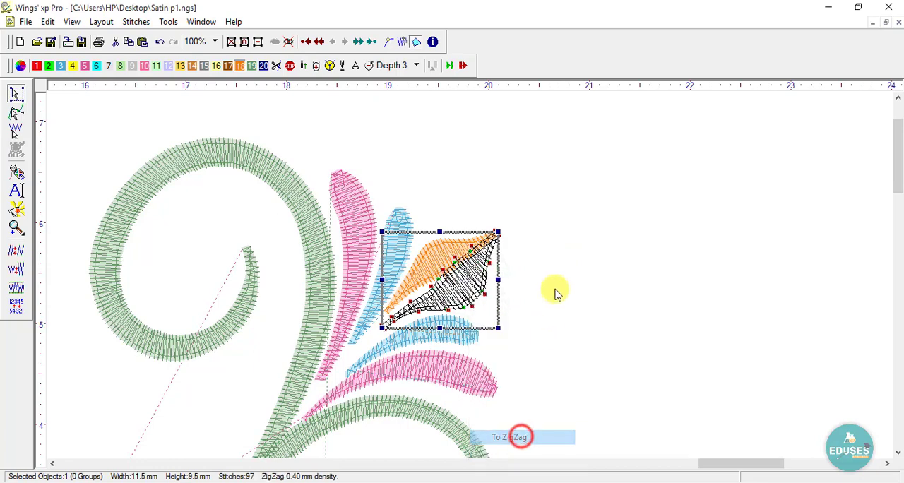
pyautogui.click(555, 285)
# - Convert the arched blue petal and the arched pink petal below the copy's top orange leaf to ZigZag
pyautogui.press('F3')
pyautogui.rightClick(485, 297)
pyautogui.moveTo(459, 268); pyautogui.dragTo(279, 409)
pyautogui.click(319, 224)
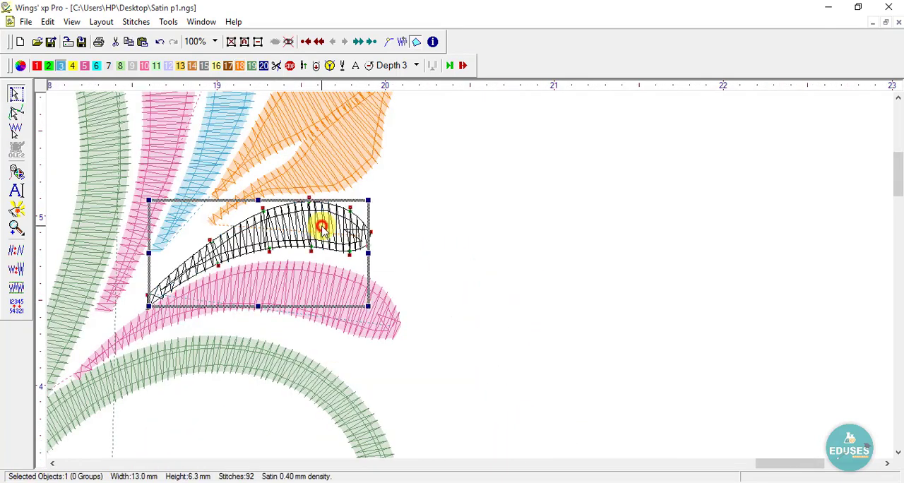
pyautogui.rightClick(320, 226)
pyautogui.click(383, 382)
pyautogui.click(460, 264)
pyautogui.click(368, 310)
pyautogui.rightClick(366, 309)
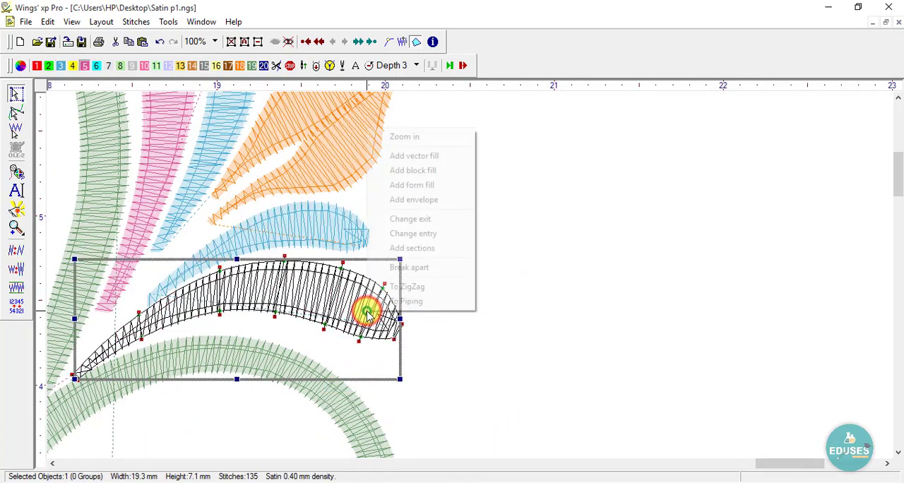
pyautogui.click(422, 285)
pyautogui.click(469, 174)
# - Convert the copy's second green scroll, just below the petal cluster, to ZigZag
pyautogui.press('F3')
pyautogui.click(332, 224)
pyautogui.rightClick(332, 219)
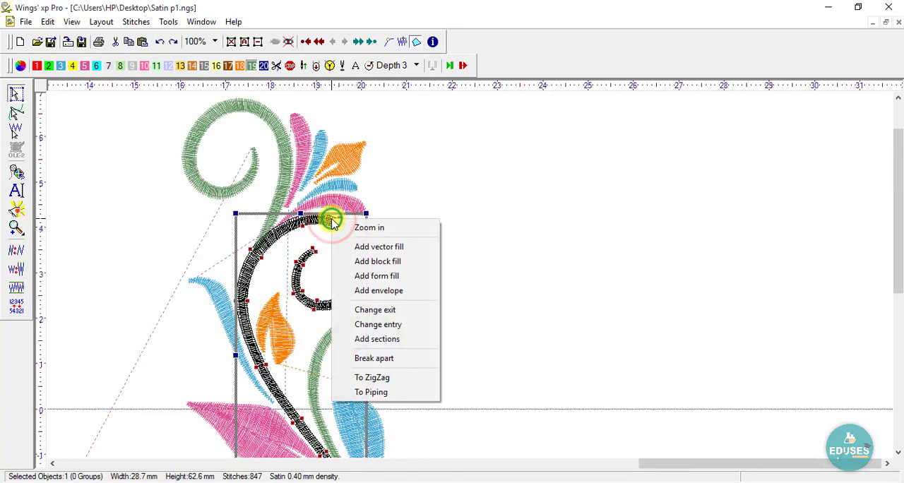
pyautogui.click(372, 375)
pyautogui.click(445, 253)
# - Convert both halves of the orange leaf beside the copy's upper green stem to ZigZag
pyautogui.press('F3')
pyautogui.click(276, 327)
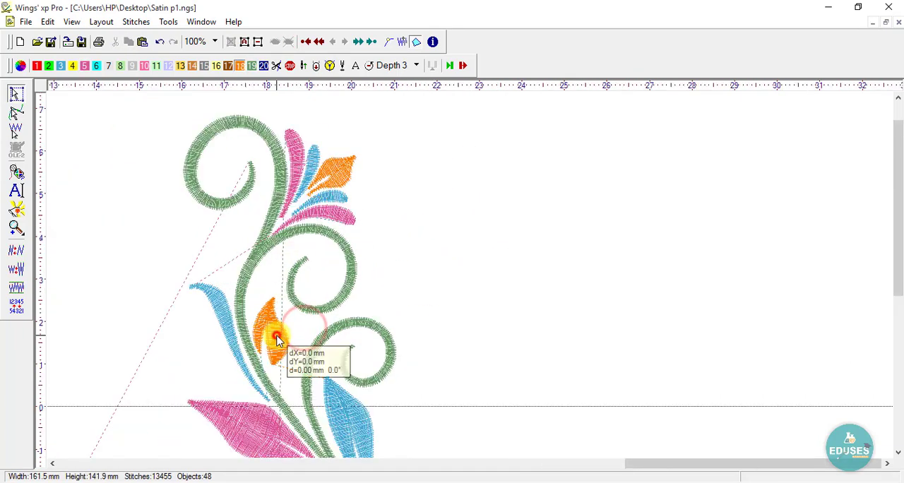
pyautogui.rightClick(275, 329)
pyautogui.click(334, 315)
pyautogui.click(398, 281)
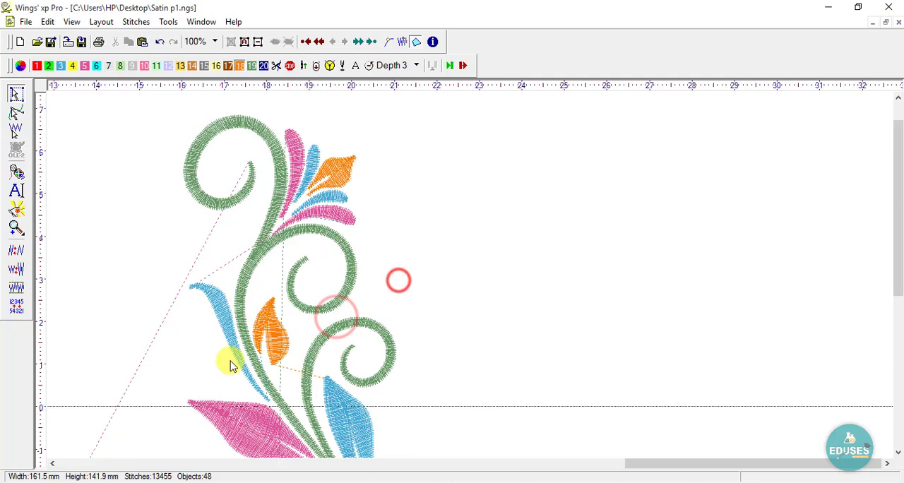
pyautogui.click(262, 320)
pyautogui.rightClick(259, 324)
pyautogui.click(305, 300)
pyautogui.click(417, 267)
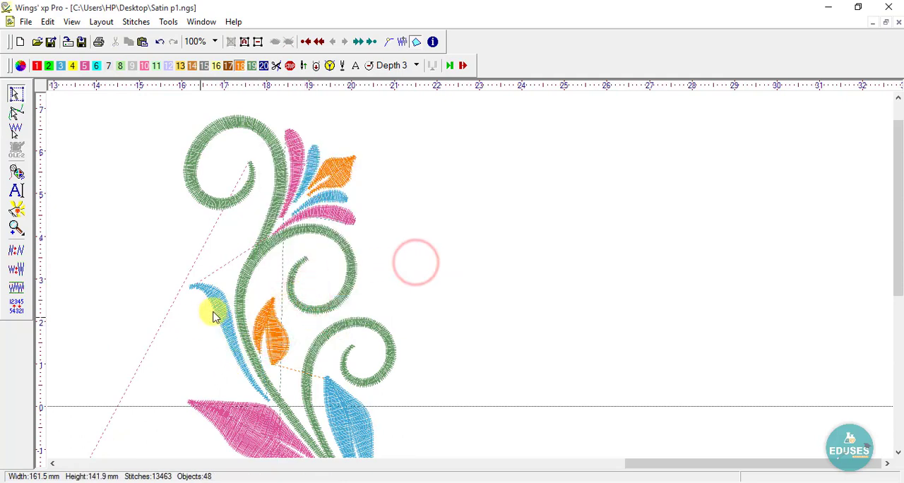
# - Convert the slender blue leaf beside the copy's green stem and the third green scroll to ZigZag
pyautogui.click(215, 309)
pyautogui.rightClick(216, 308)
pyautogui.click(282, 283)
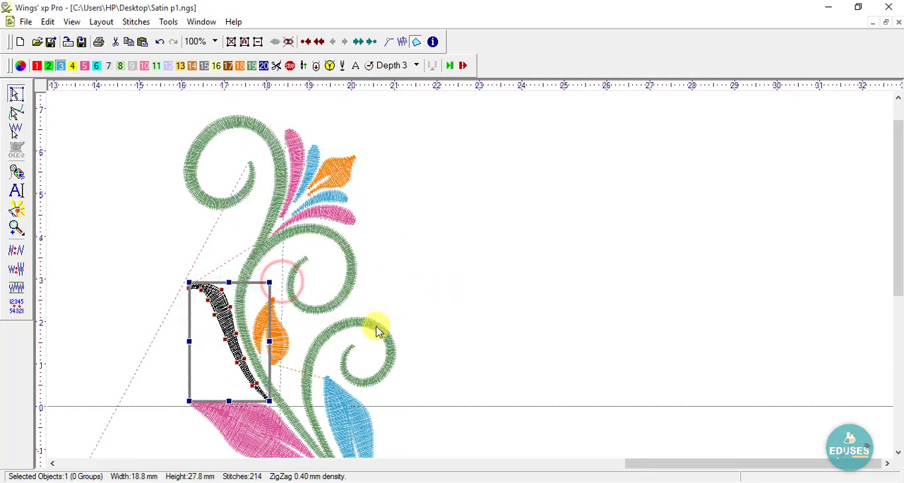
pyautogui.click(354, 328)
pyautogui.rightClick(354, 324)
pyautogui.click(391, 300)
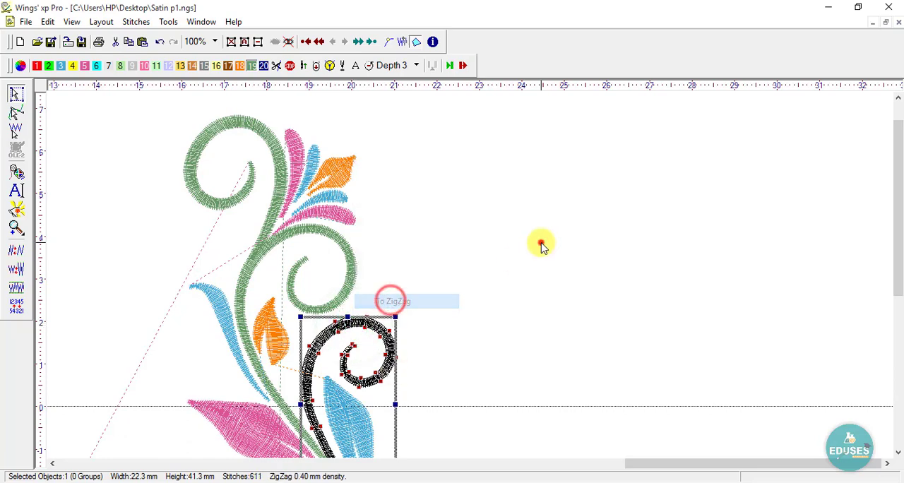
pyautogui.click(540, 242)
# - Convert the copy's large blue leaf and the large pink leaf across the stem from it to ZigZag
pyautogui.scroll(-1, 435, 240)
pyautogui.press('z')
pyautogui.moveTo(416, 255); pyautogui.dragTo(213, 425)
pyautogui.scroll(2, 351, 278)
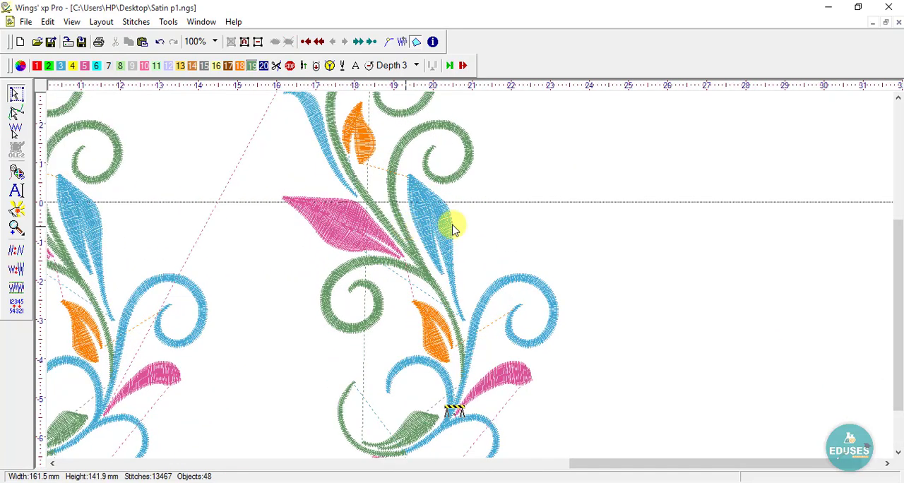
pyautogui.click(456, 216)
pyautogui.rightClick(456, 216)
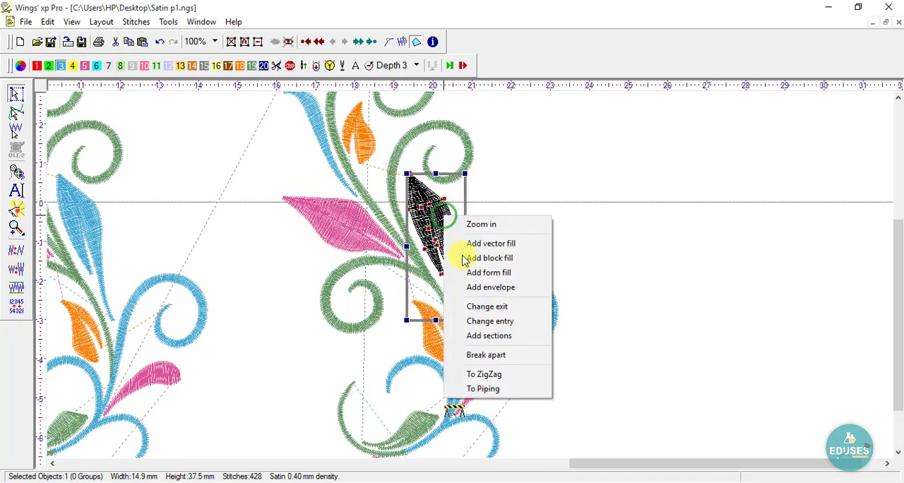
pyautogui.click(494, 374)
pyautogui.click(558, 243)
pyautogui.click(364, 217)
pyautogui.rightClick(375, 218)
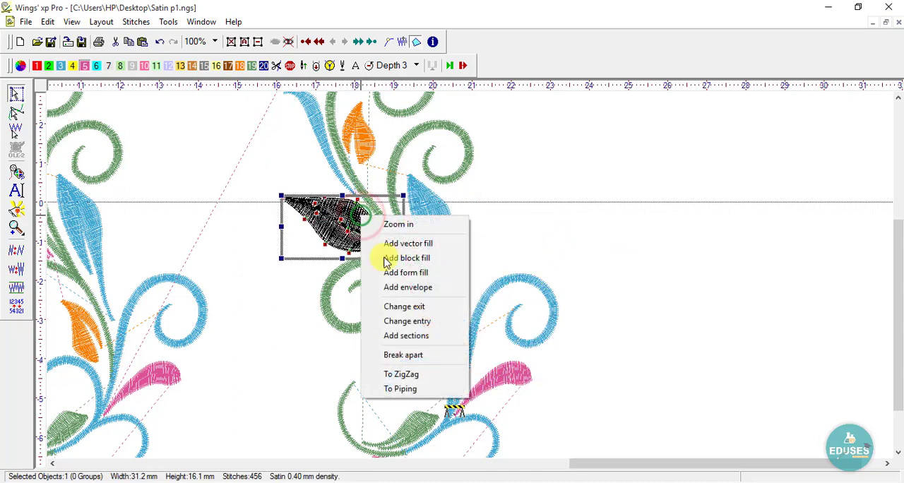
pyautogui.click(417, 374)
pyautogui.click(546, 216)
# - Convert the copy's large blue scroll and the green scroll below the large pink leaf to ZigZag
pyautogui.click(514, 277)
pyautogui.rightClick(515, 278)
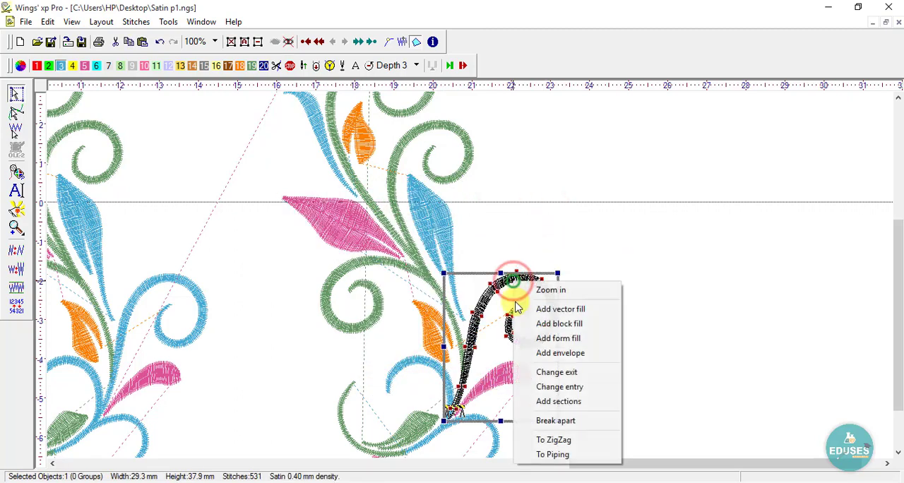
pyautogui.click(547, 438)
pyautogui.click(565, 214)
pyautogui.click(329, 280)
pyautogui.rightClick(330, 281)
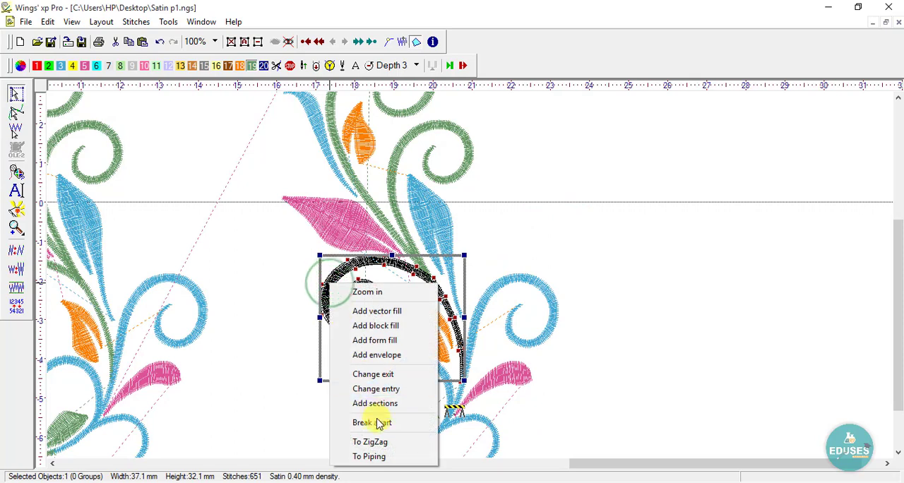
pyautogui.click(384, 443)
pyautogui.click(504, 202)
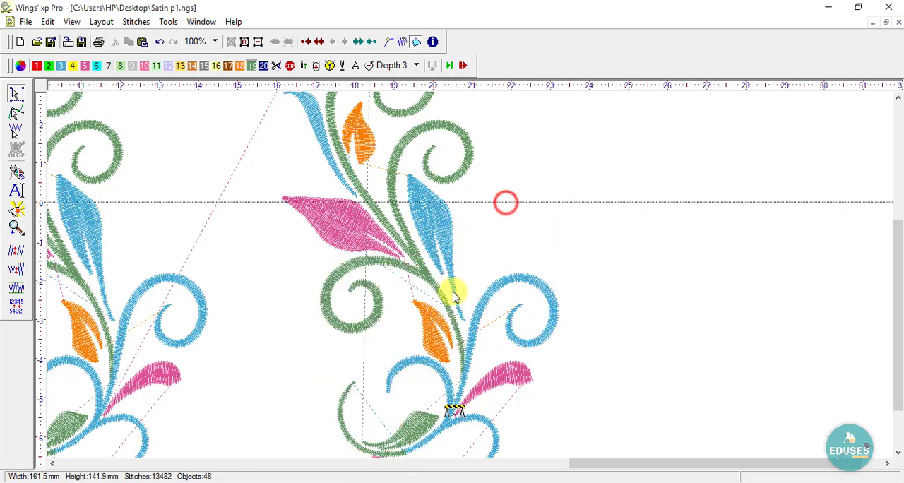
# - Convert the copy's lower orange leaf and the blue arch just below it to ZigZag
pyautogui.click(435, 319)
pyautogui.rightClick(427, 325)
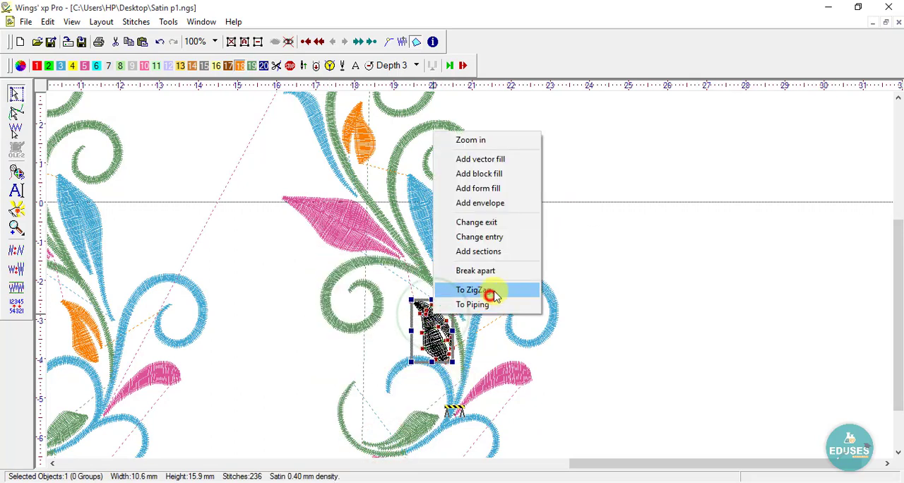
pyautogui.click(492, 290)
pyautogui.click(621, 198)
pyautogui.click(419, 376)
pyautogui.rightClick(416, 361)
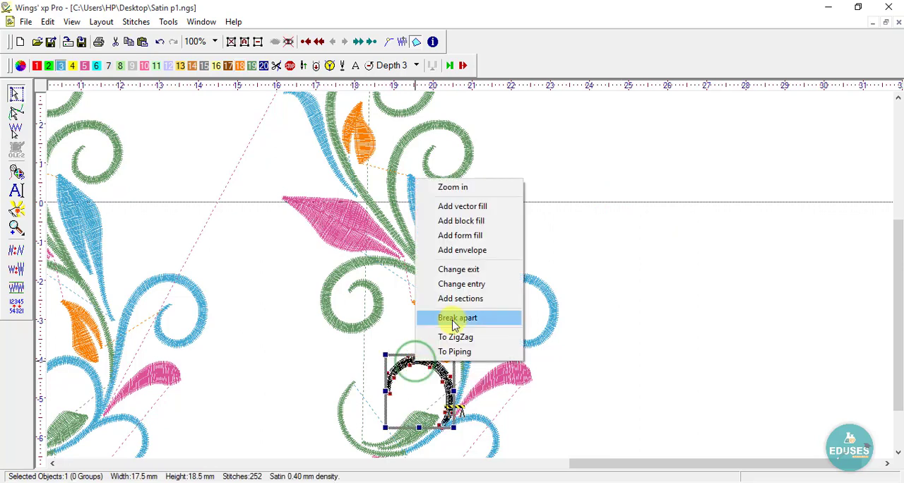
pyautogui.click(452, 335)
pyautogui.moveTo(341, 401); pyautogui.dragTo(340, 401)
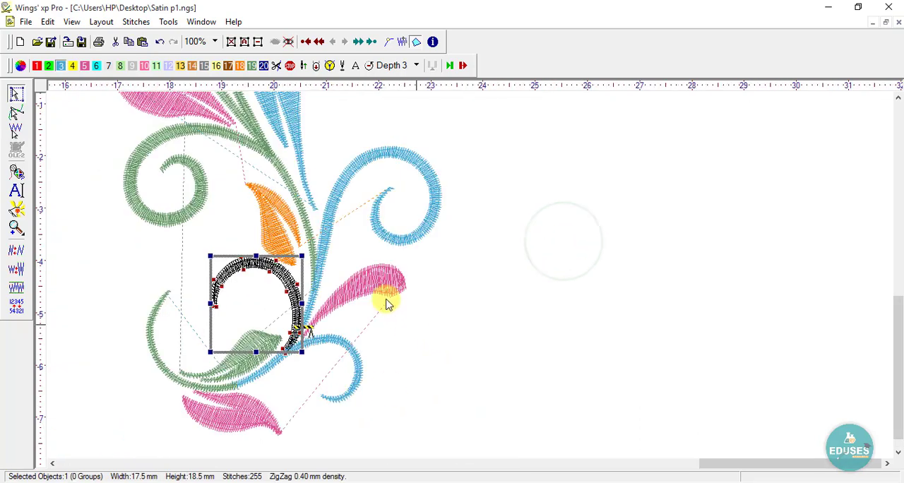
# - Convert the pink petal below the copy's large blue scroll and the bottom blue curl to ZigZag
pyautogui.click(374, 287)
pyautogui.rightClick(376, 287)
pyautogui.click(432, 460)
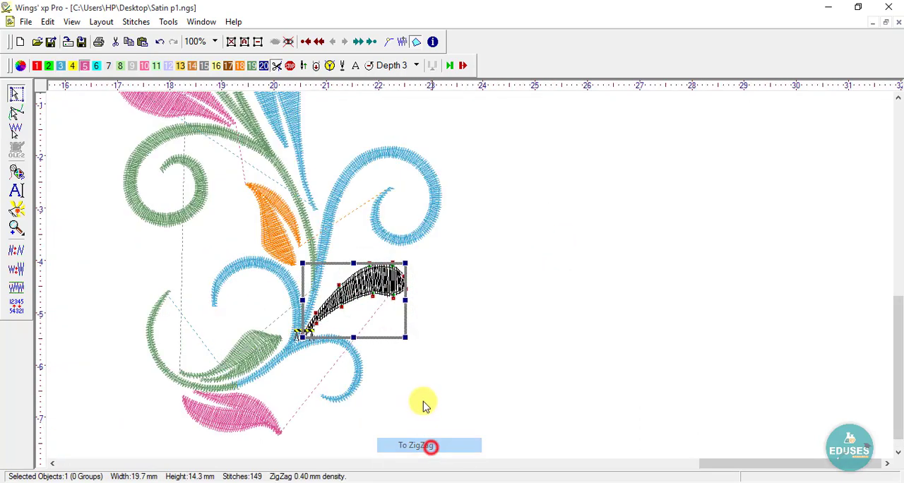
pyautogui.click(439, 366)
pyautogui.click(349, 355)
pyautogui.rightClick(350, 355)
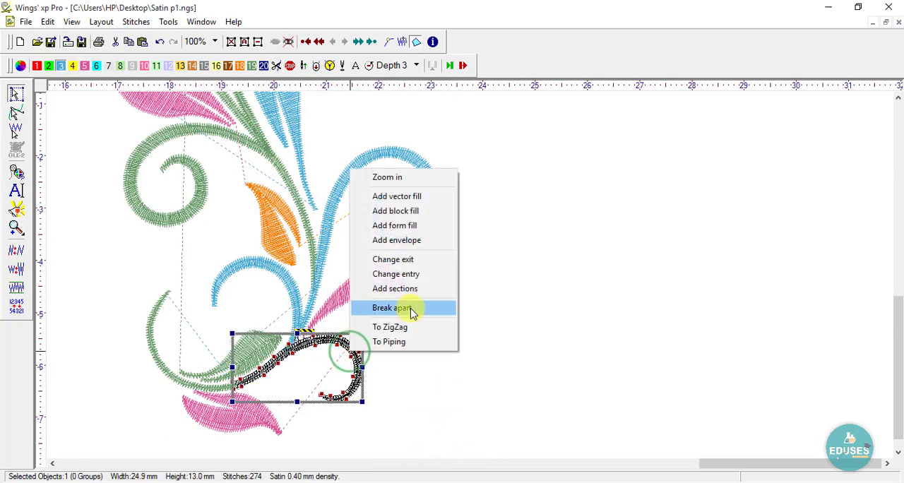
pyautogui.click(405, 322)
pyautogui.click(504, 289)
# - Convert both parts of the copy's bottom green leaf and the pink leaf beneath it to ZigZag
pyautogui.rightClick(254, 351)
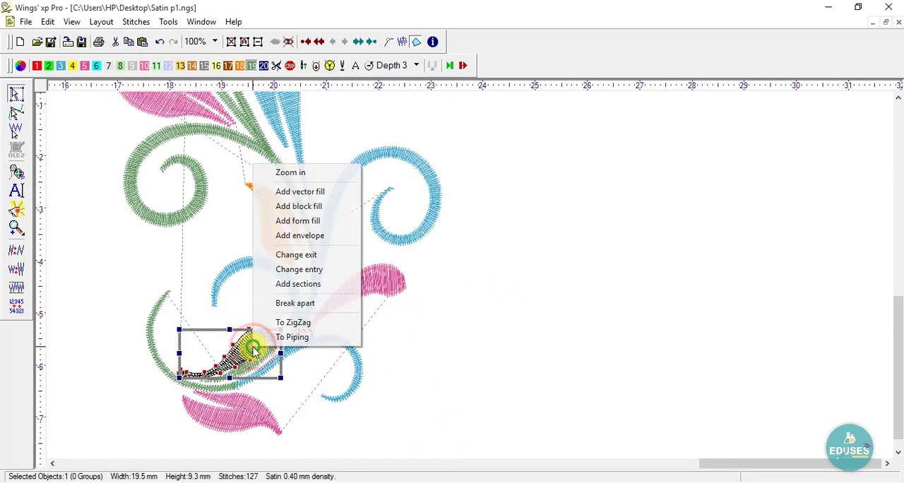
pyautogui.click(313, 337)
pyautogui.click(489, 276)
pyautogui.click(257, 351)
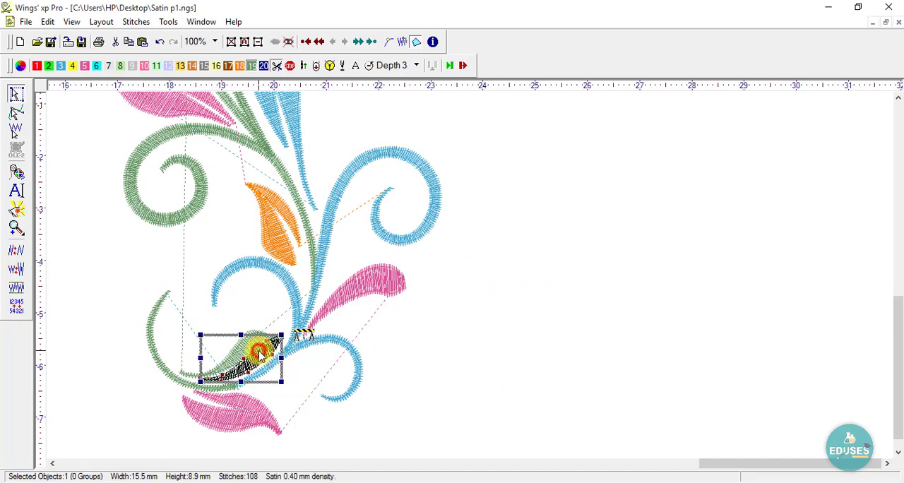
pyautogui.rightClick(262, 349)
pyautogui.click(302, 325)
pyautogui.rightClick(262, 412)
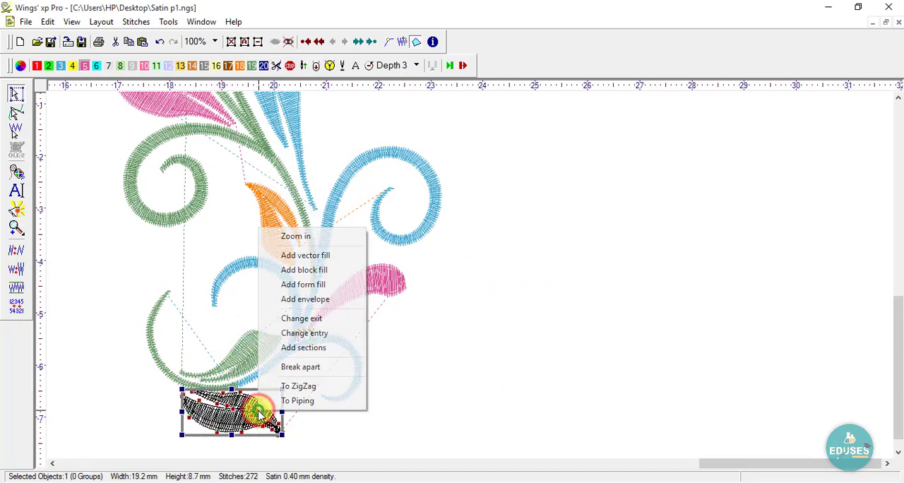
pyautogui.click(289, 374)
pyautogui.click(510, 305)
# - Compare the satin floral design with its ZigZag copy up close in the realistic embroidery preview
pyautogui.scroll(-5, 508, 302)
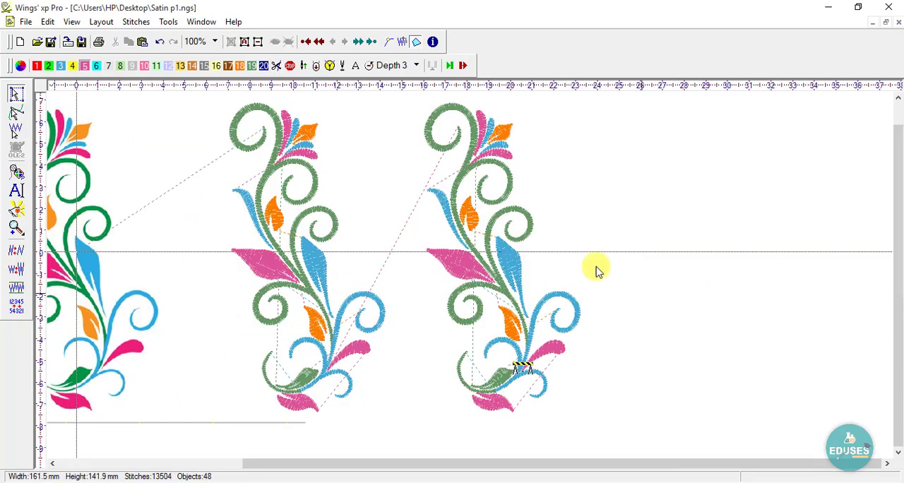
pyautogui.scroll(1, 502, 138)
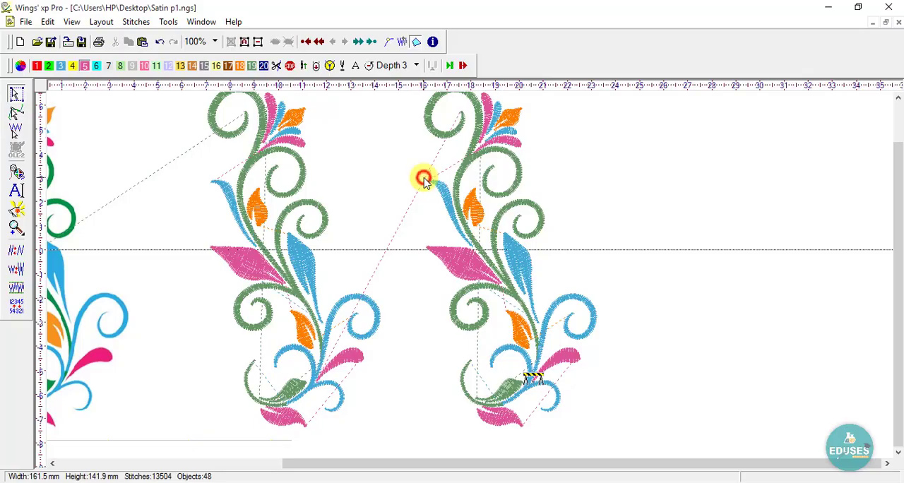
pyautogui.moveTo(553, 135); pyautogui.dragTo(276, 300)
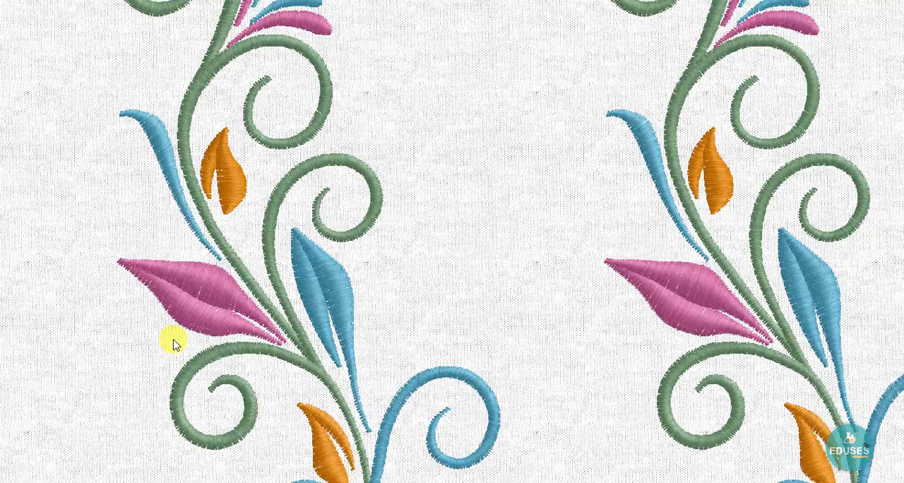
pyautogui.click(511, 185)
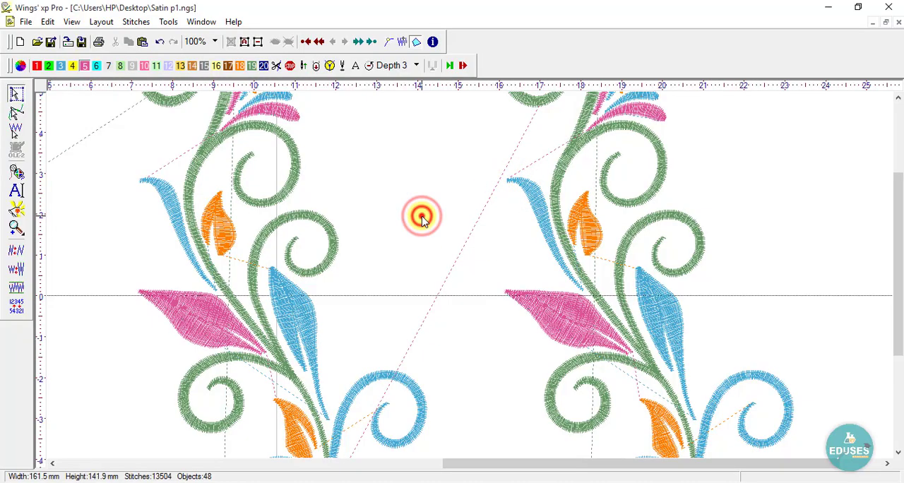
# - Switch to filling.txt in Notepad and add a paragraph reading "AS YOU CAN SEE THERE IS NO DIFFERENCE BETWEEN SATIN AND ZIGZAG STITCHES"
pyautogui.click(542, 482)
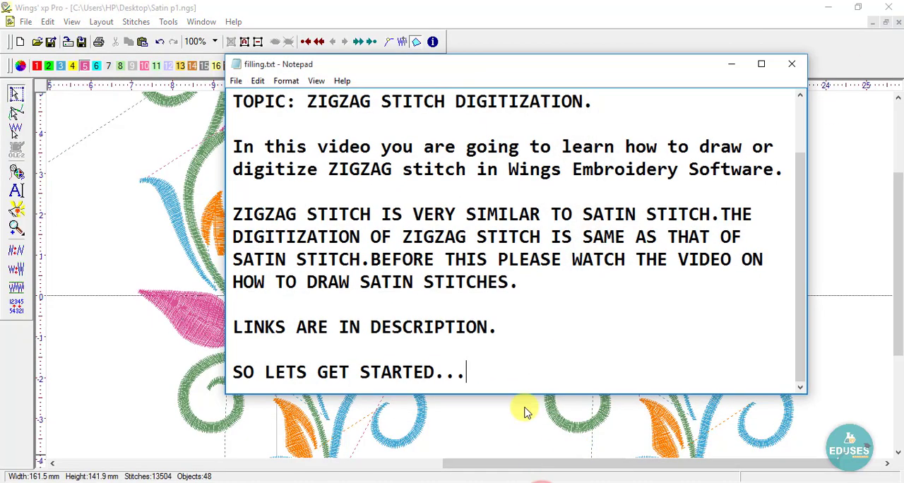
pyautogui.press('Return')
pyautogui.press('Return')
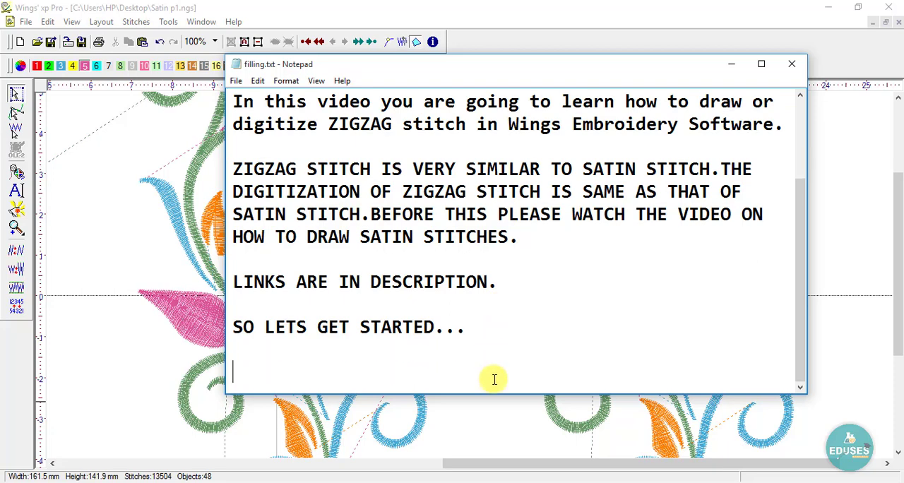
pyautogui.write('AS YOU CAN')
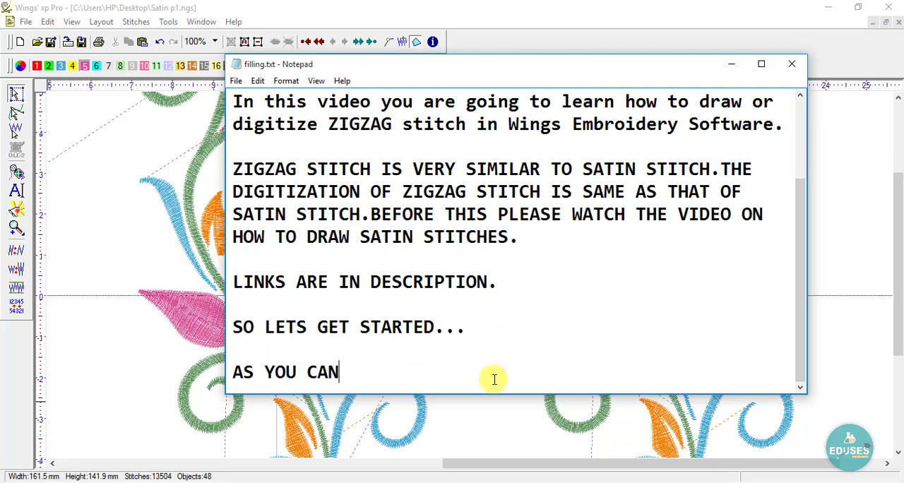
pyautogui.write(' SEE THERE IS')
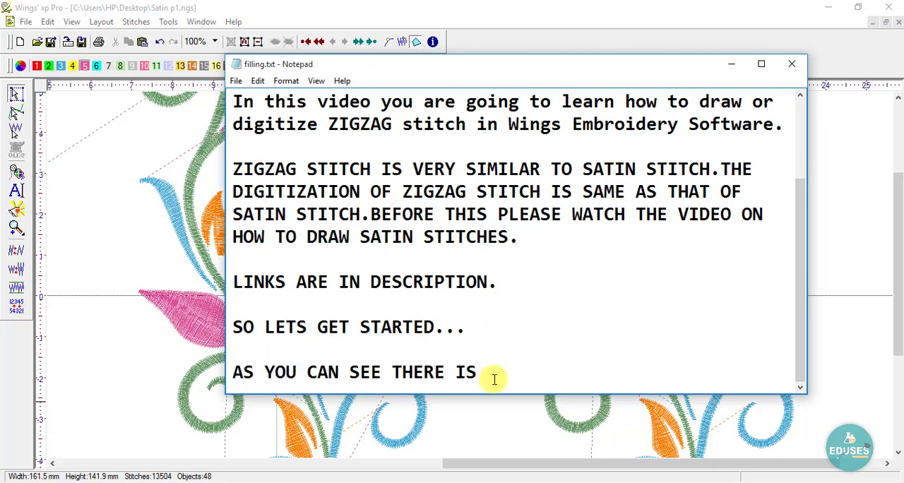
pyautogui.write(' NO DIFFERE')
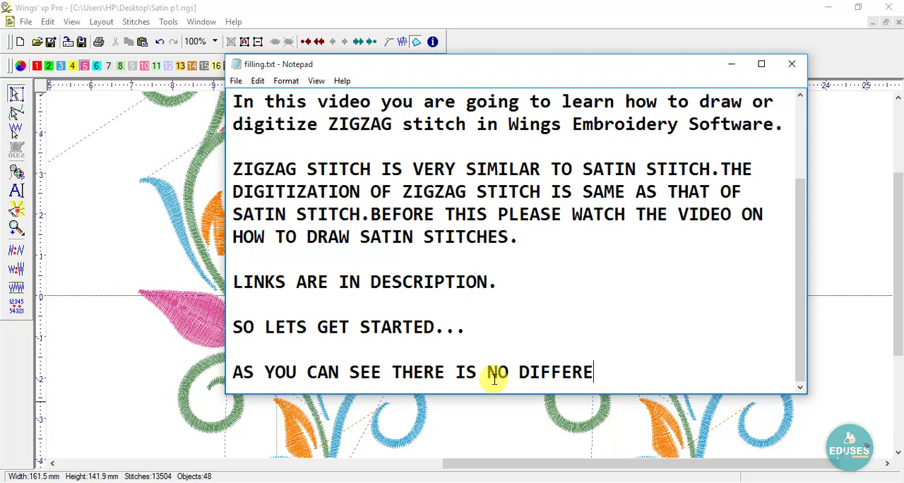
pyautogui.write('NCE B')
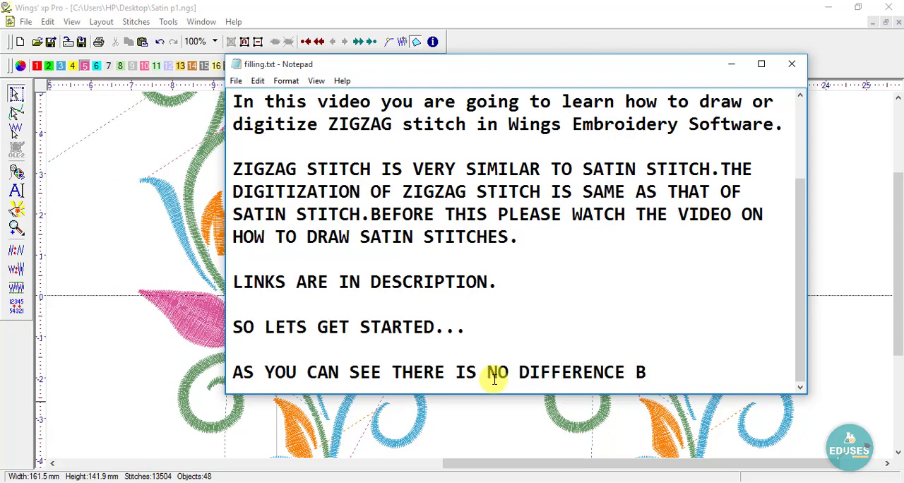
pyautogui.write('ETWEEN S')
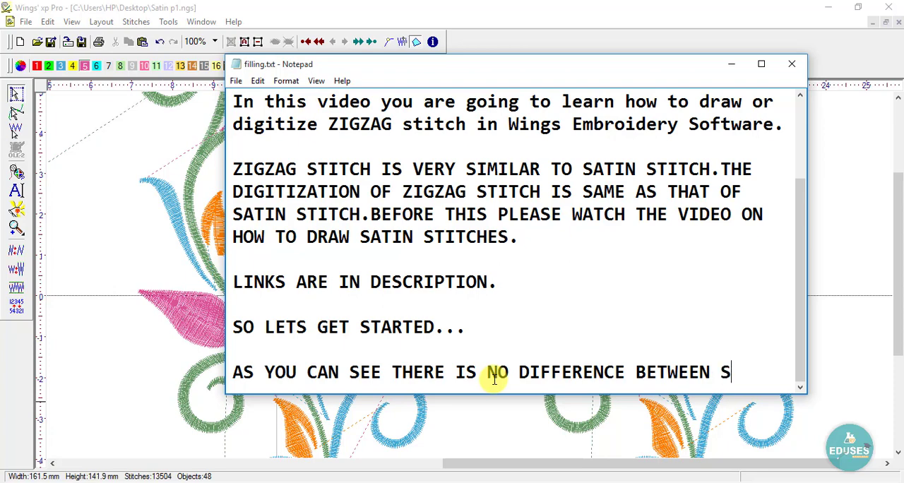
pyautogui.write('ATIN AND ')
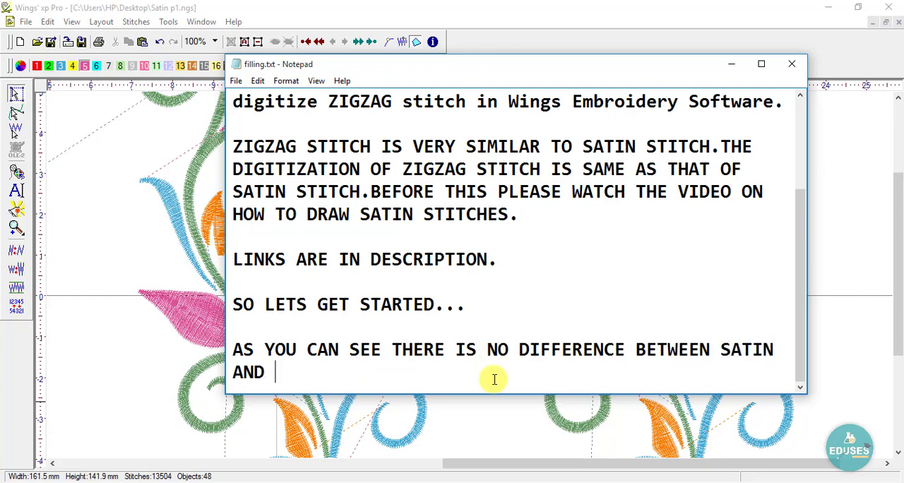
pyautogui.write('ZIGZAG ')
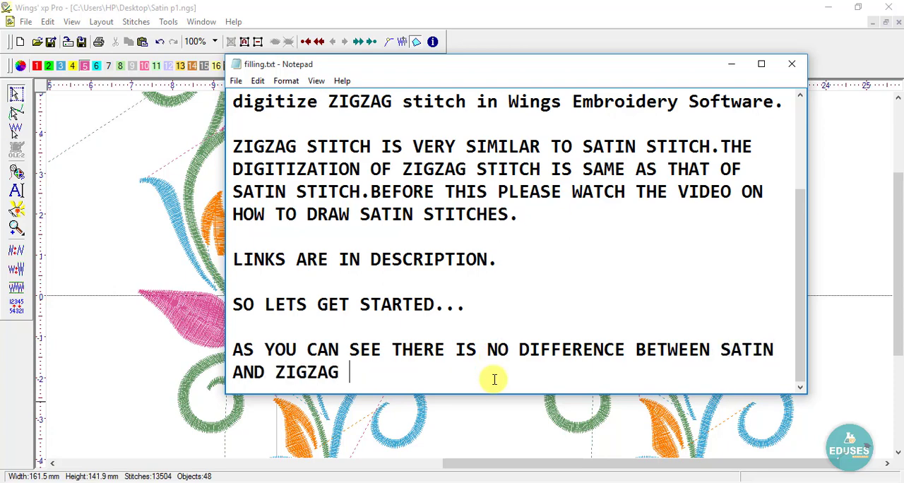
pyautogui.write('STITCHES')
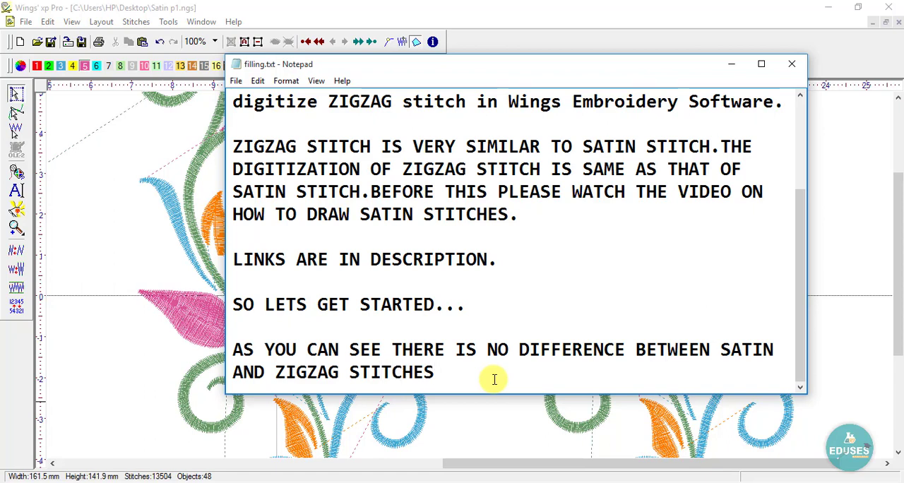
pyautogui.write('.YOU CAN SIMPLY CONVER')
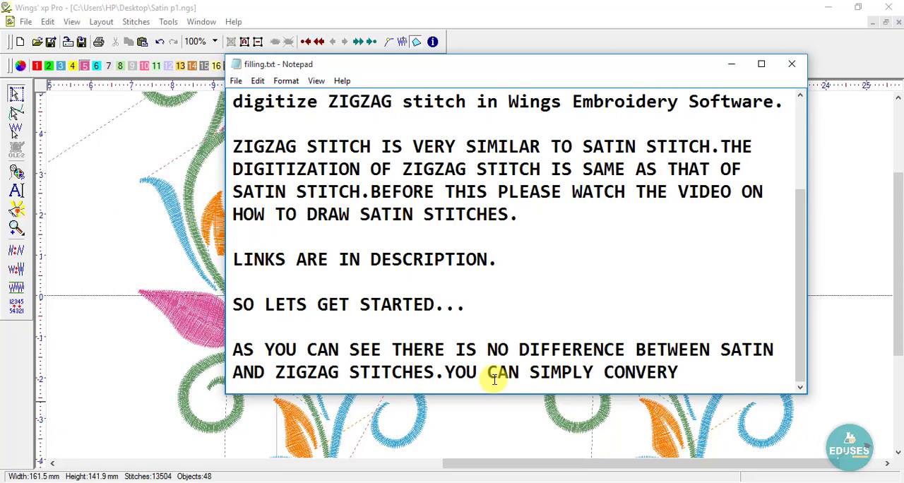
pyautogui.write('T SATIN TO')
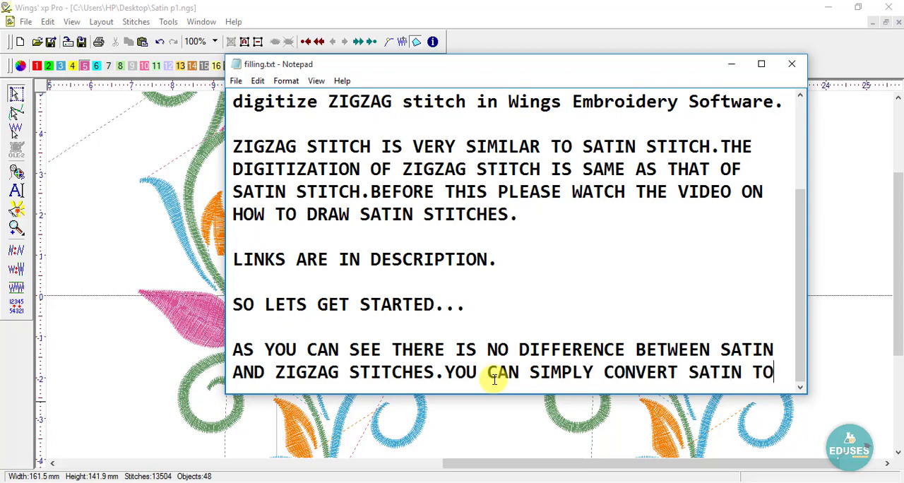
# - Continue the new paragraph with ".YOU CAN SIMPLY CONVERT SATIN TO ZIGZAG AND VICEVERSA"
pyautogui.press('Return')
pyautogui.write('ZIGZ')
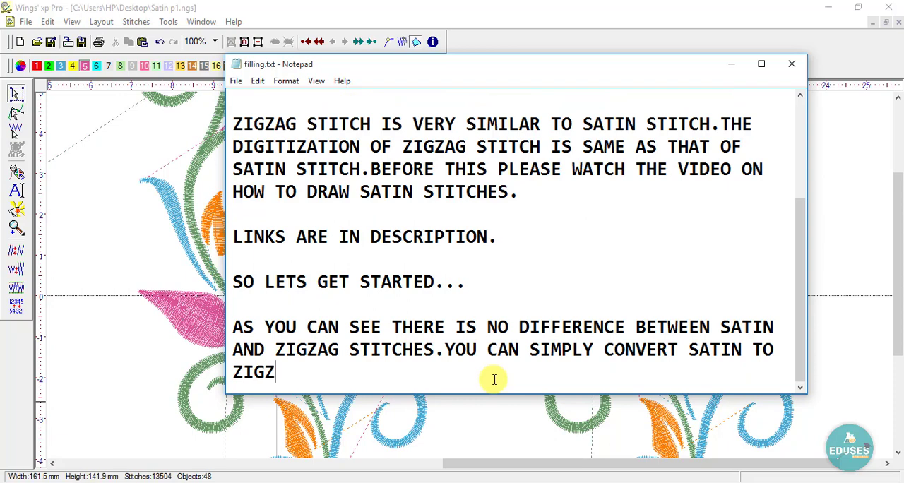
pyautogui.write('AG AND VI')
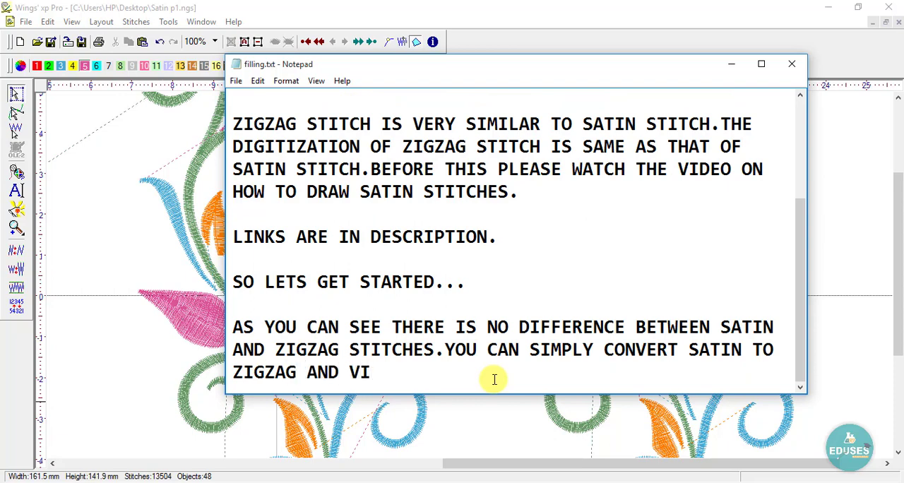
pyautogui.write('CE VERSA')
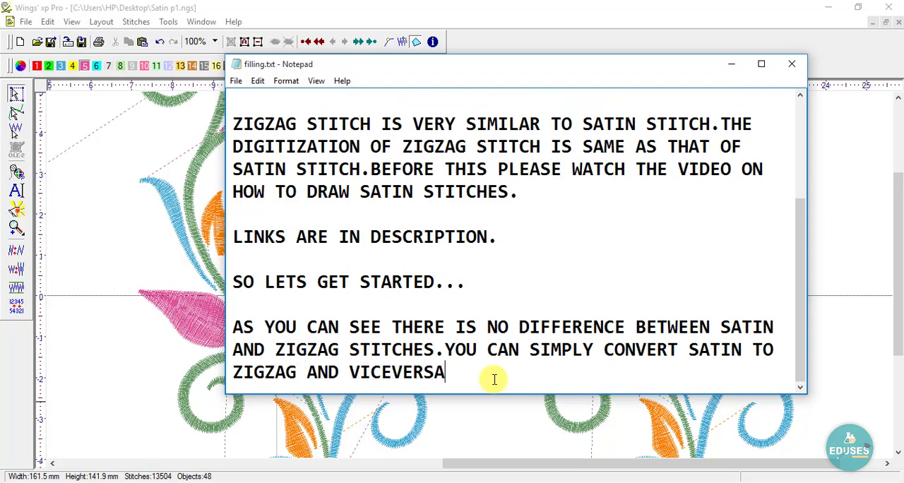
pyautogui.write('..')
# - End the paragraph with ".." and add a new one reading "I HOPE YOU GET AN IDEA ABOUT ZIGZAG STITCH" after a blank line
pyautogui.press('Return')
pyautogui.press('Return')
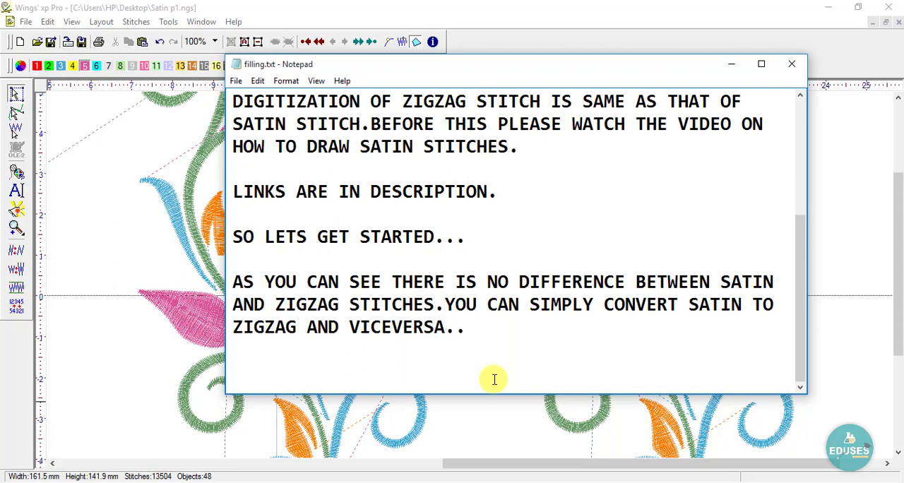
pyautogui.write('I HOPE YOU')
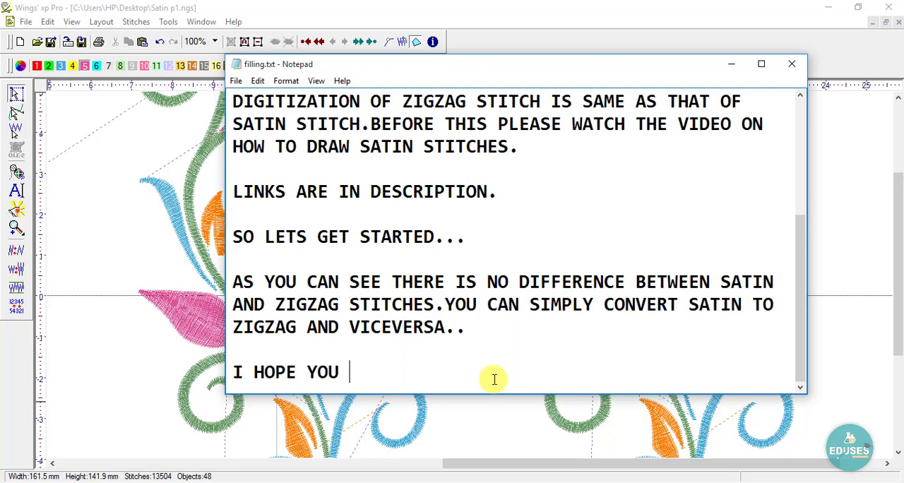
pyautogui.write(' GET AN IDE')
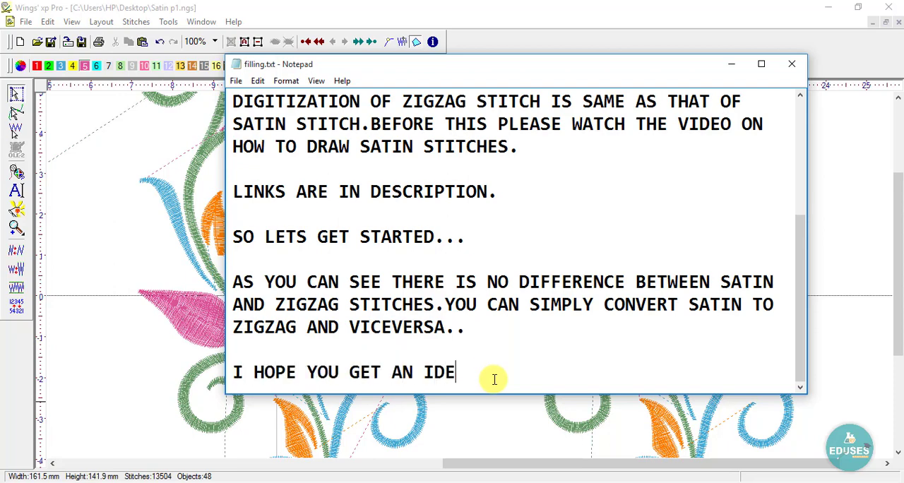
pyautogui.write('A ABOUT ')
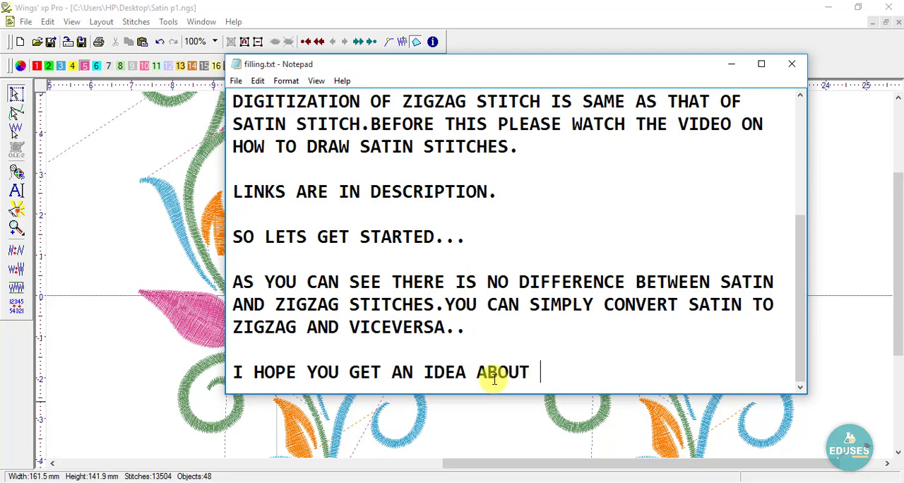
pyautogui.write('ZU')
pyautogui.write('GZAG')
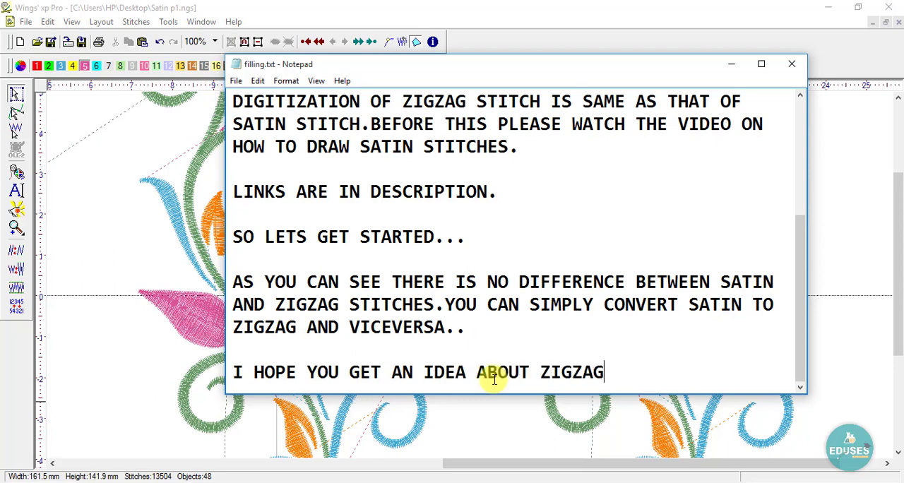
pyautogui.write(' STITCH')
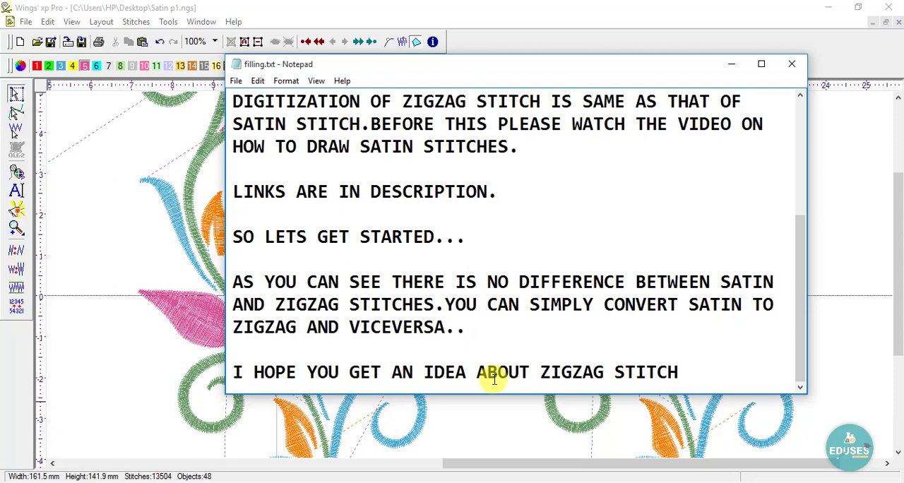
pyautogui.write('.')
# - End the sentence with a period and add a closing line reading "THANKYOU FOR WATCHING" after a blank line
pyautogui.press('Return')
pyautogui.press('Return')
pyautogui.write('THAN')
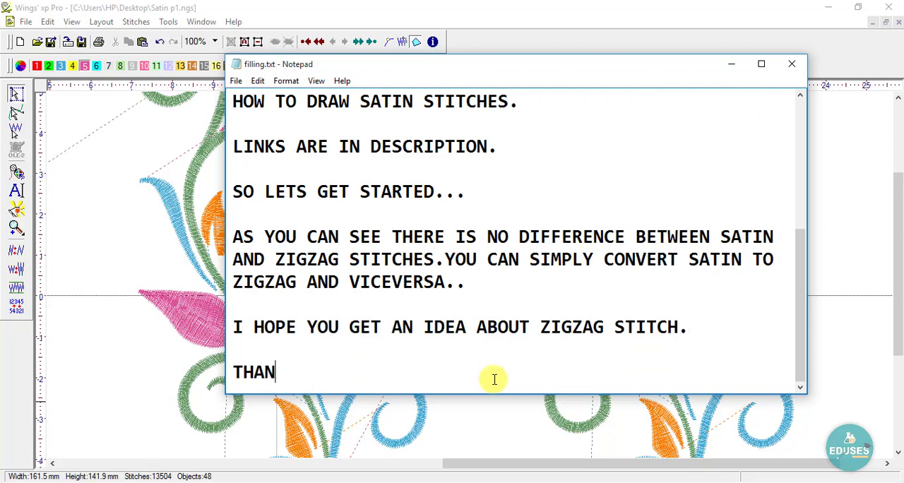
pyautogui.write('KYOU FOR W')
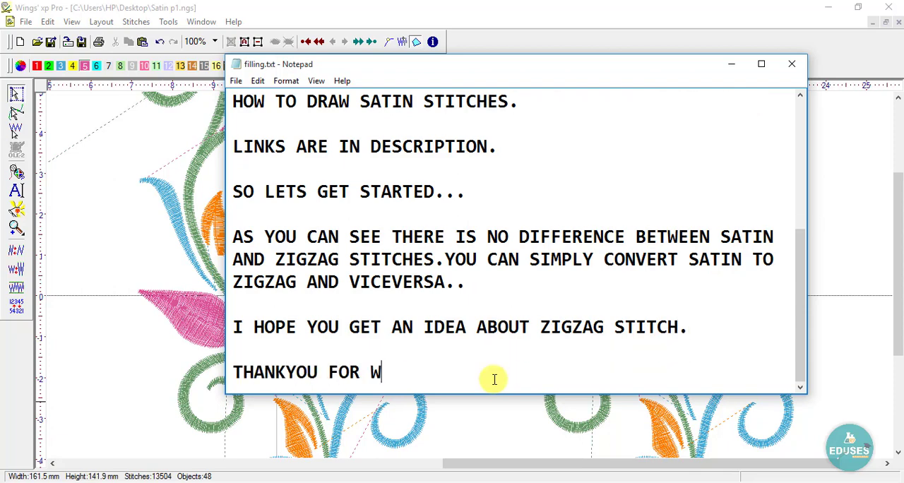
pyautogui.write('ATCHINH')
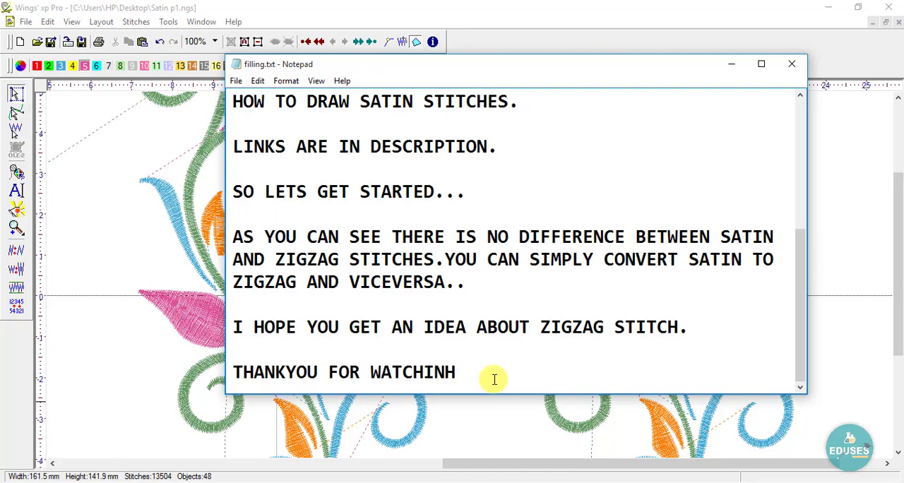
pyautogui.press('BackSpace')
pyautogui.write('G')
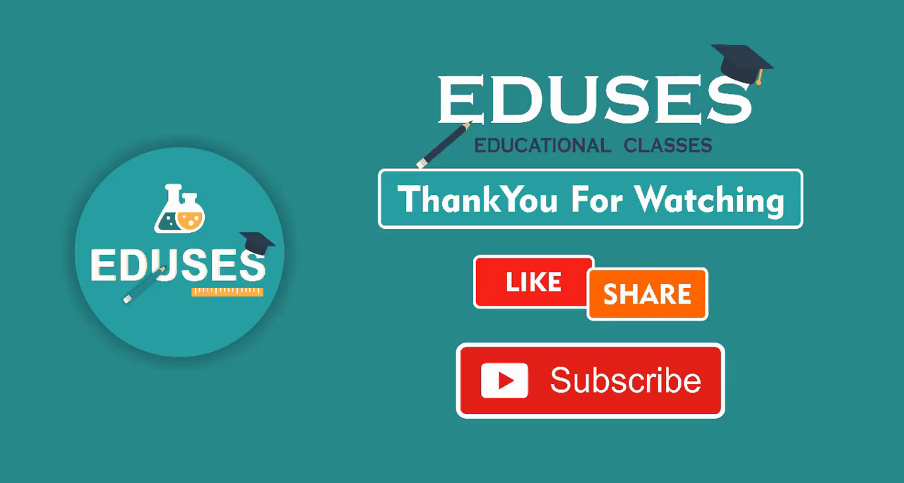